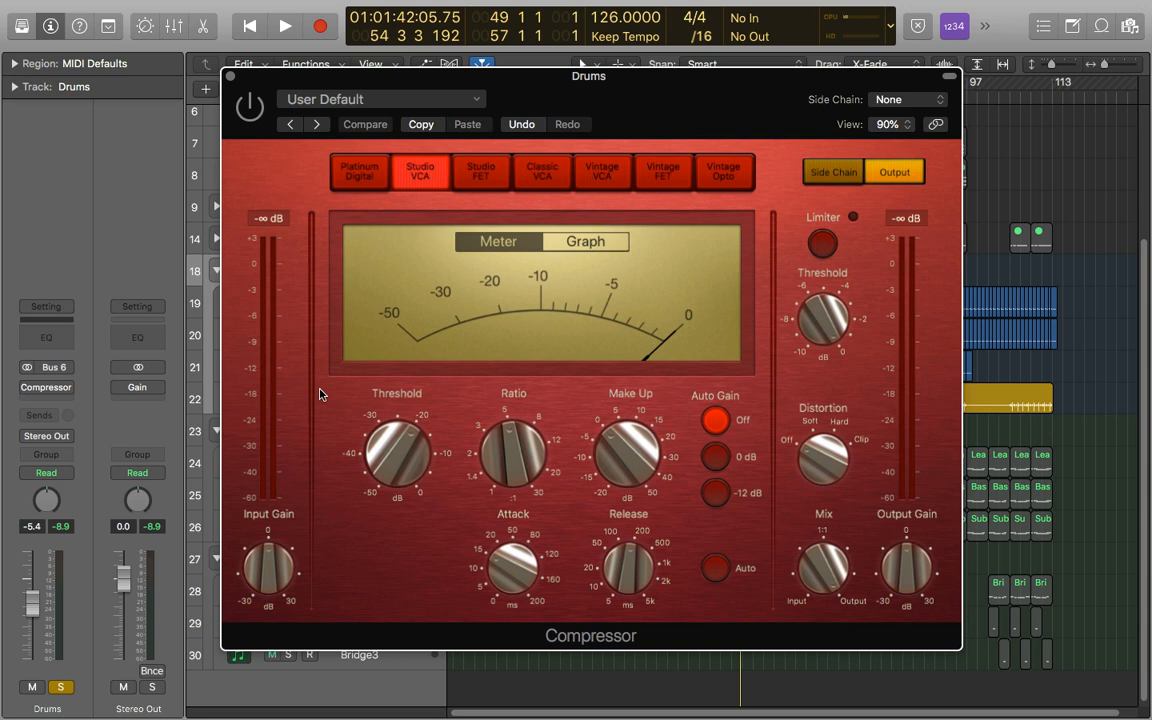
- Play the soloed Drums bus and compare its sound with the compressor bypassed and enabled
key(space)
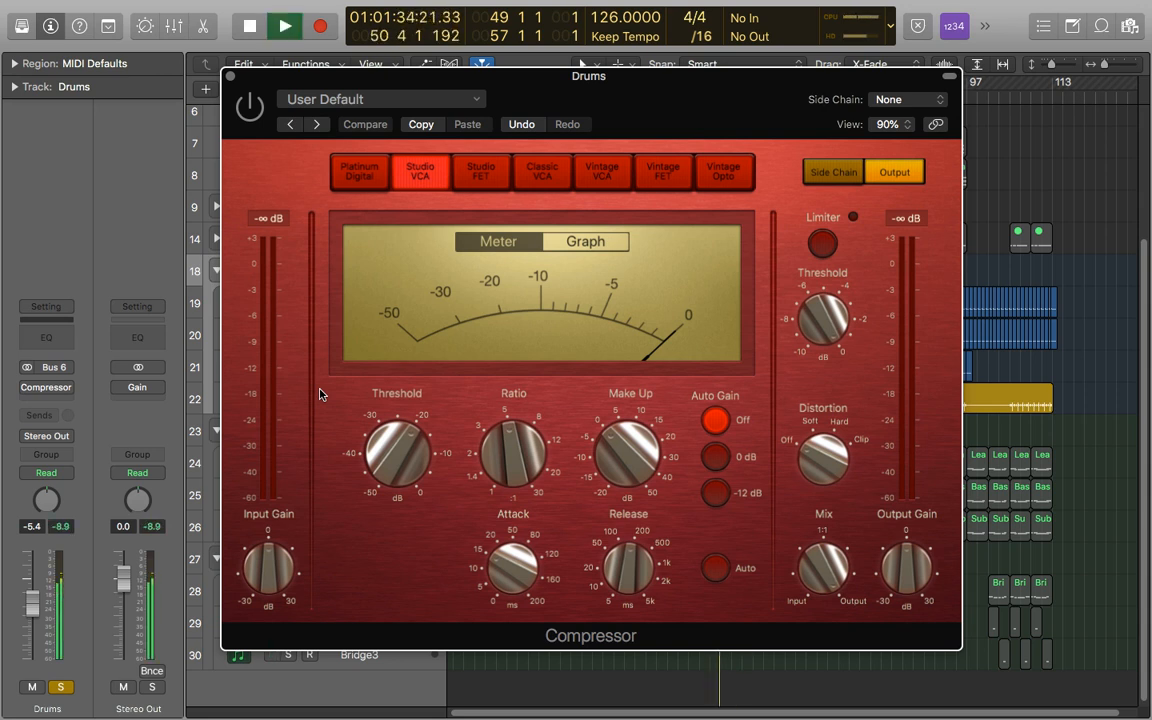
key(space)
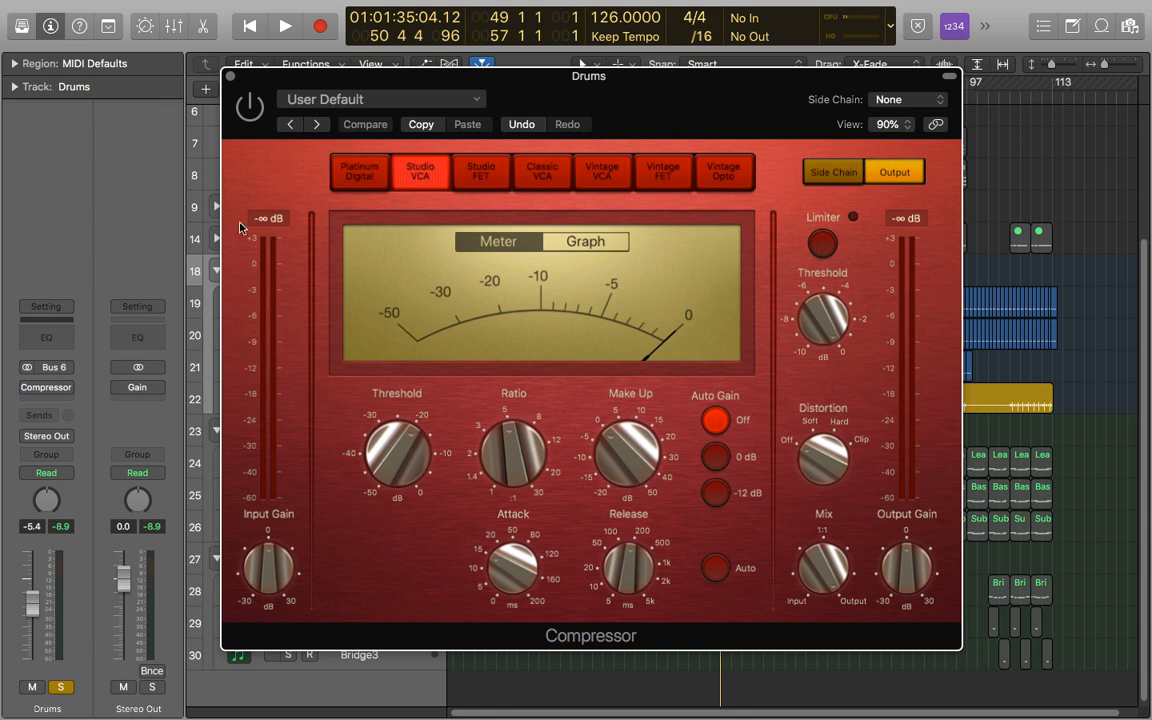
click(252, 108)
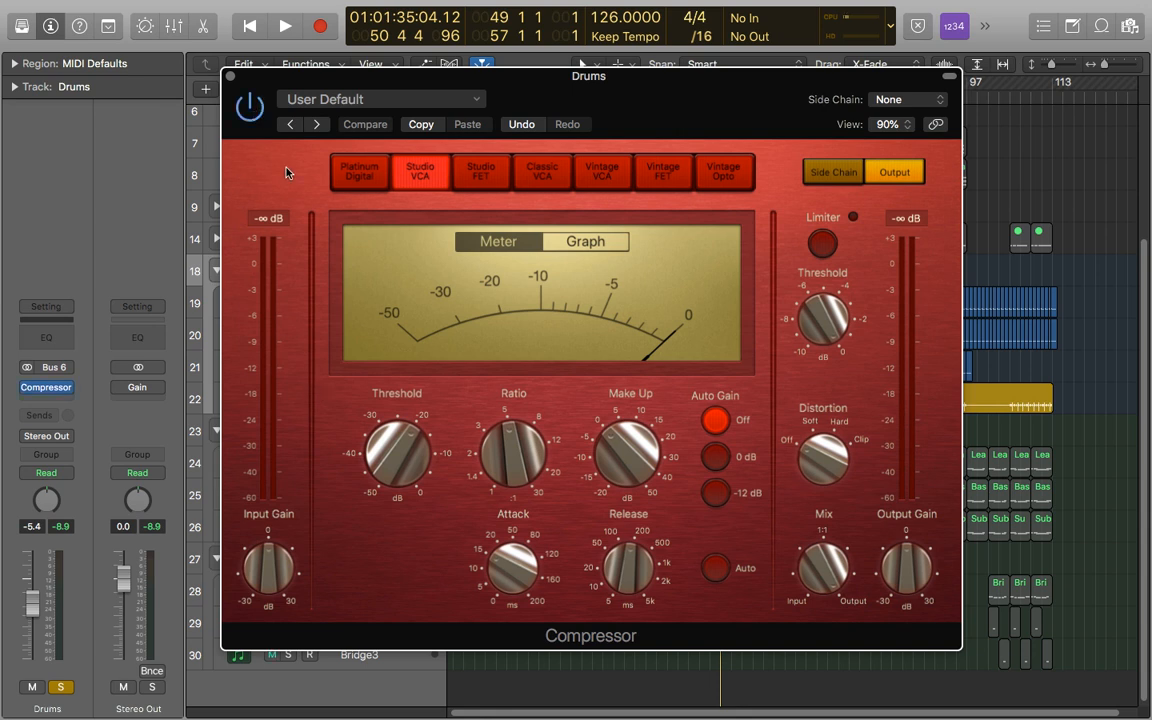
key(space)
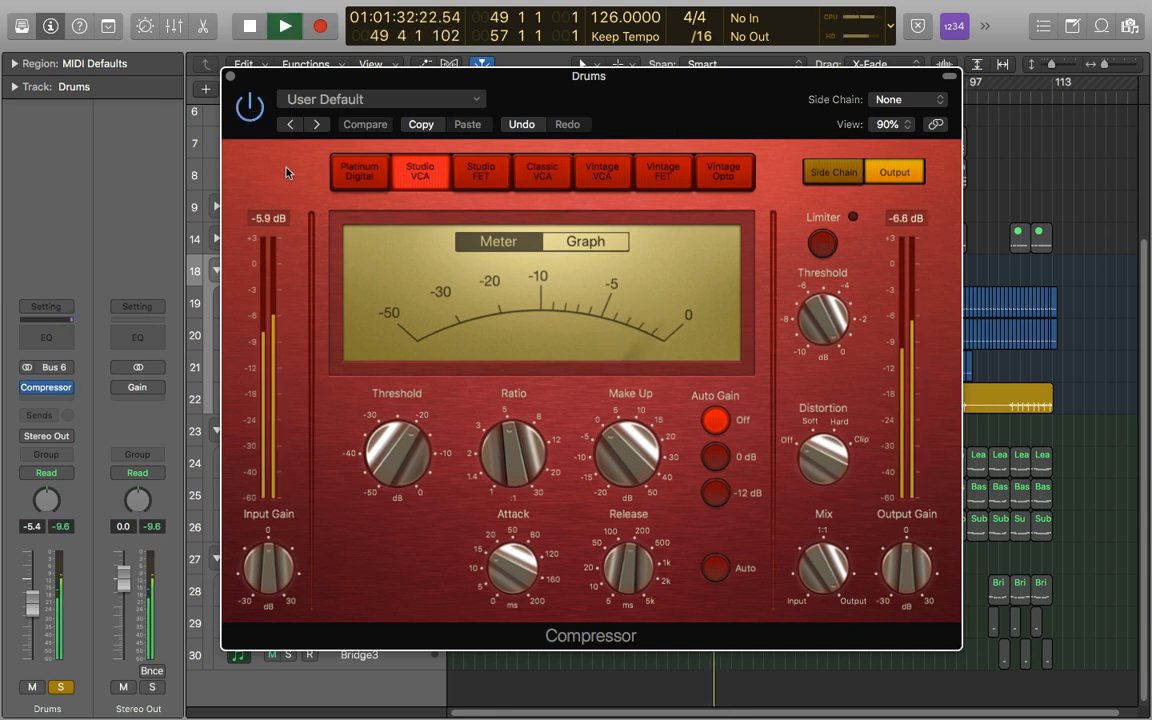
click(251, 108)
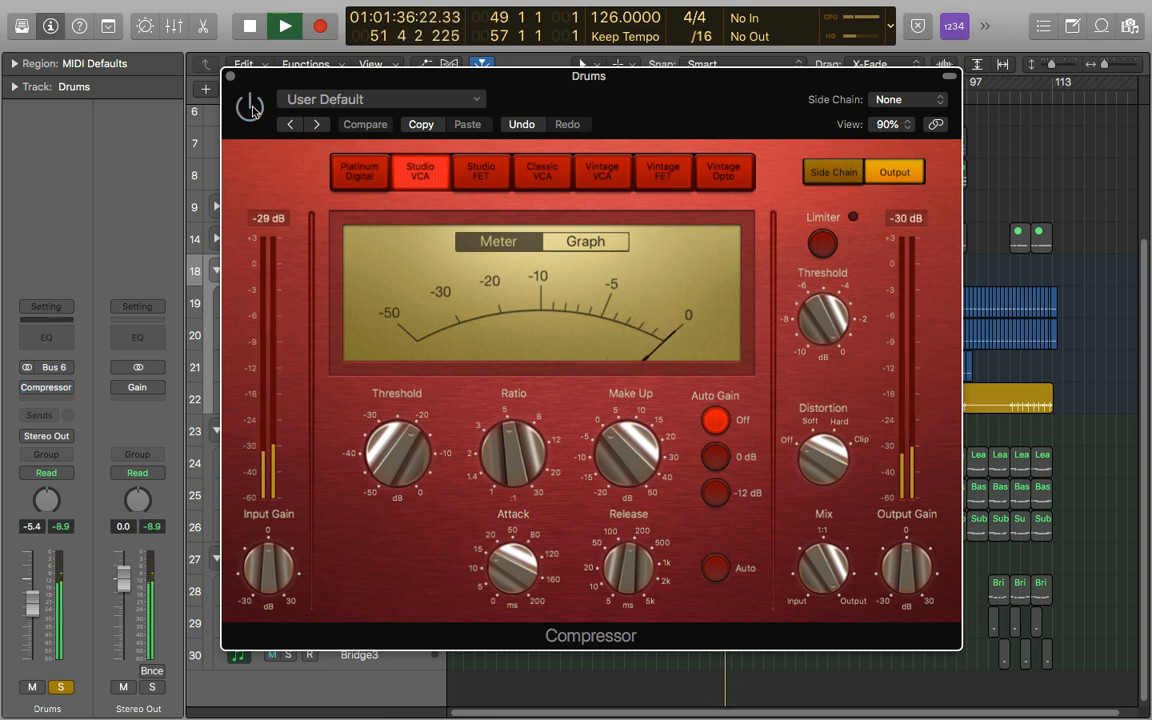
click(251, 108)
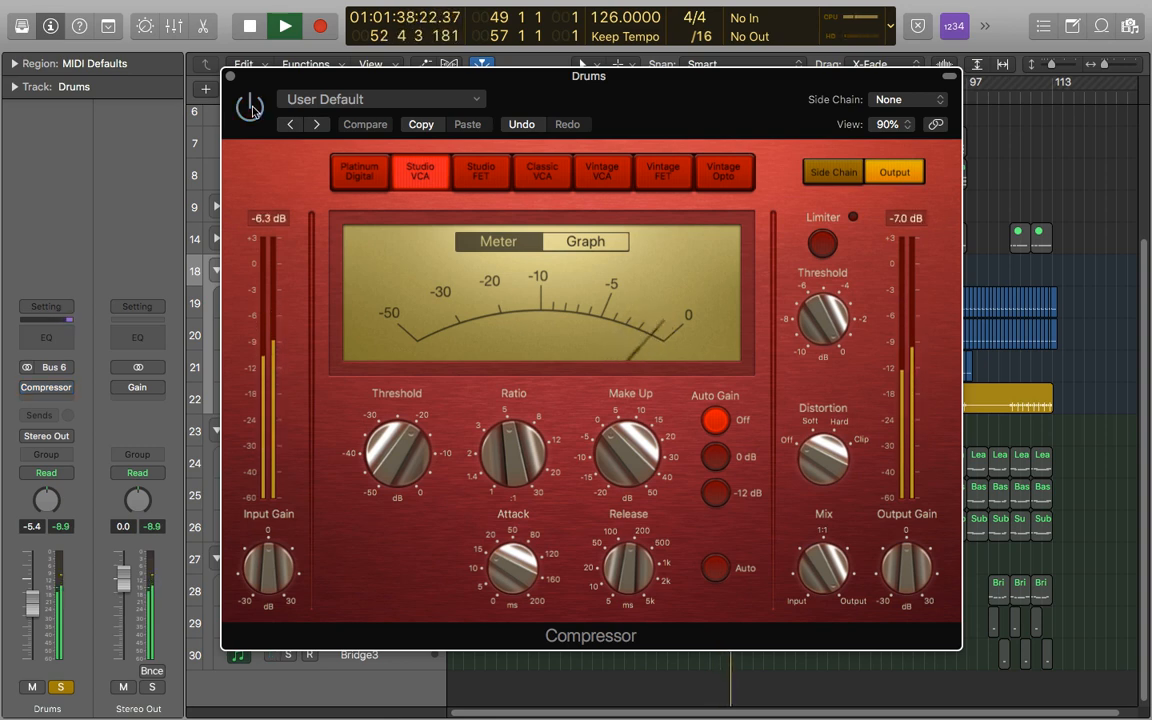
click(250, 106)
key(space)
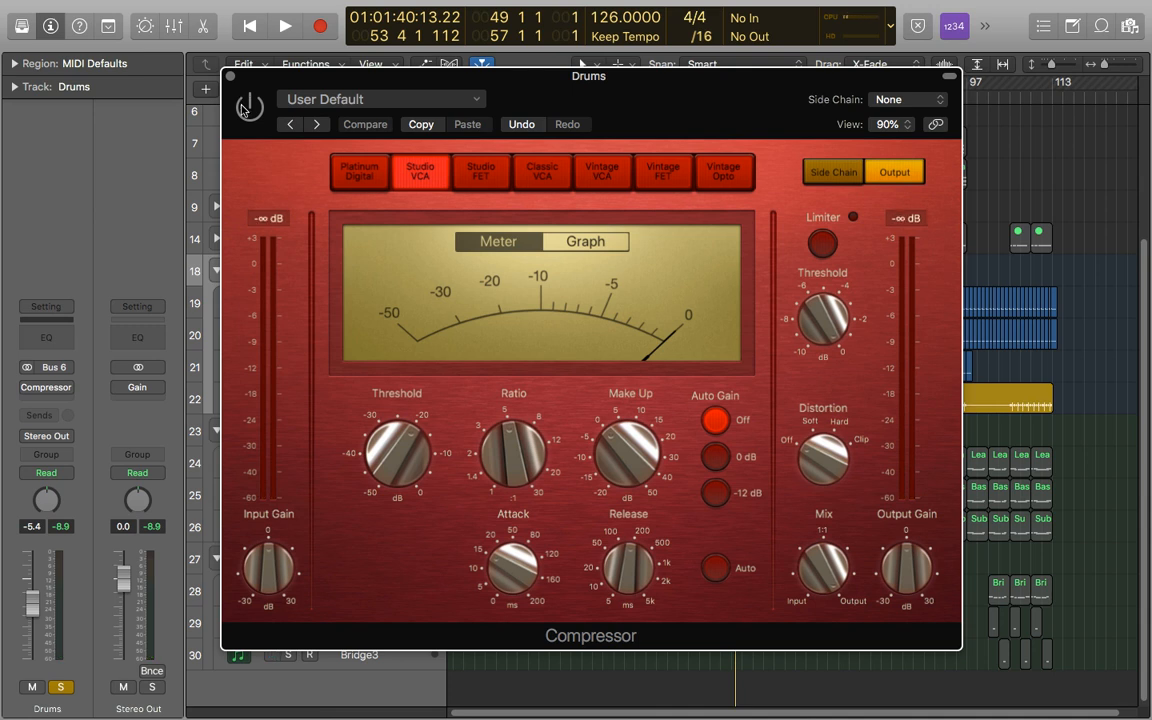
- Lengthen the Drums compressor's attack time and set its release to 40 ms
mouse_move(512, 459)
mouse_move(515, 586)
mouse_move(628, 578)
click(628, 578)
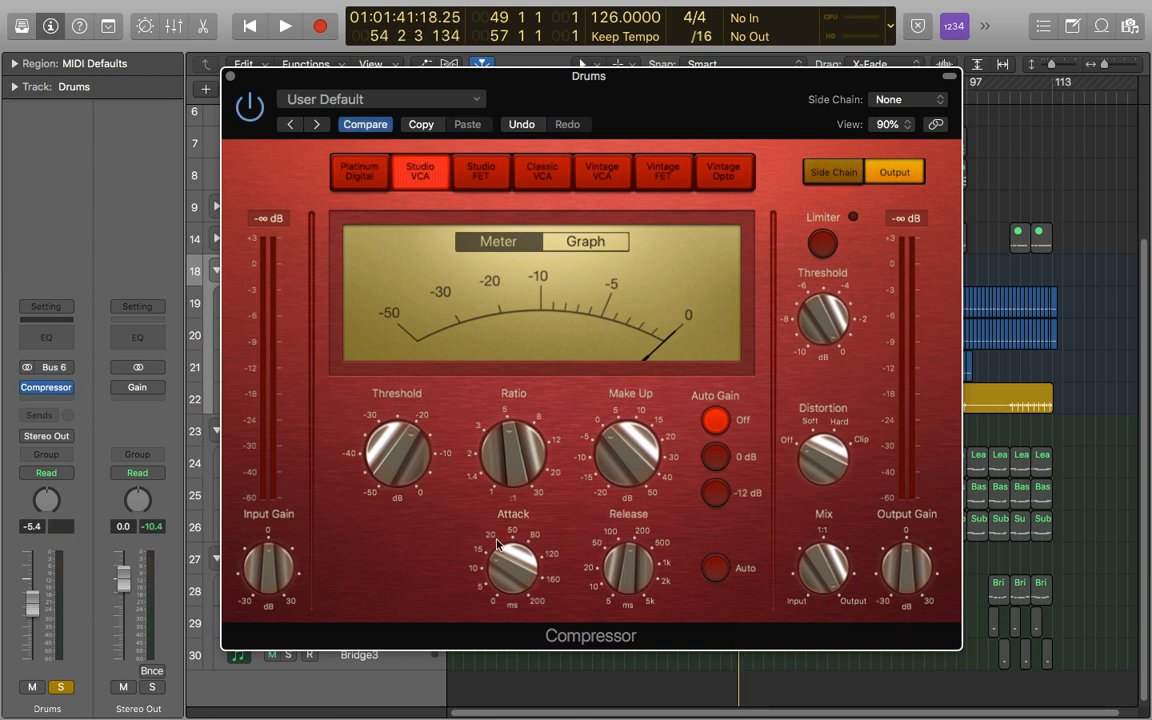
mouse_move(632, 573)
drag(510, 566, 509, 513)
drag(631, 562, 628, 602)
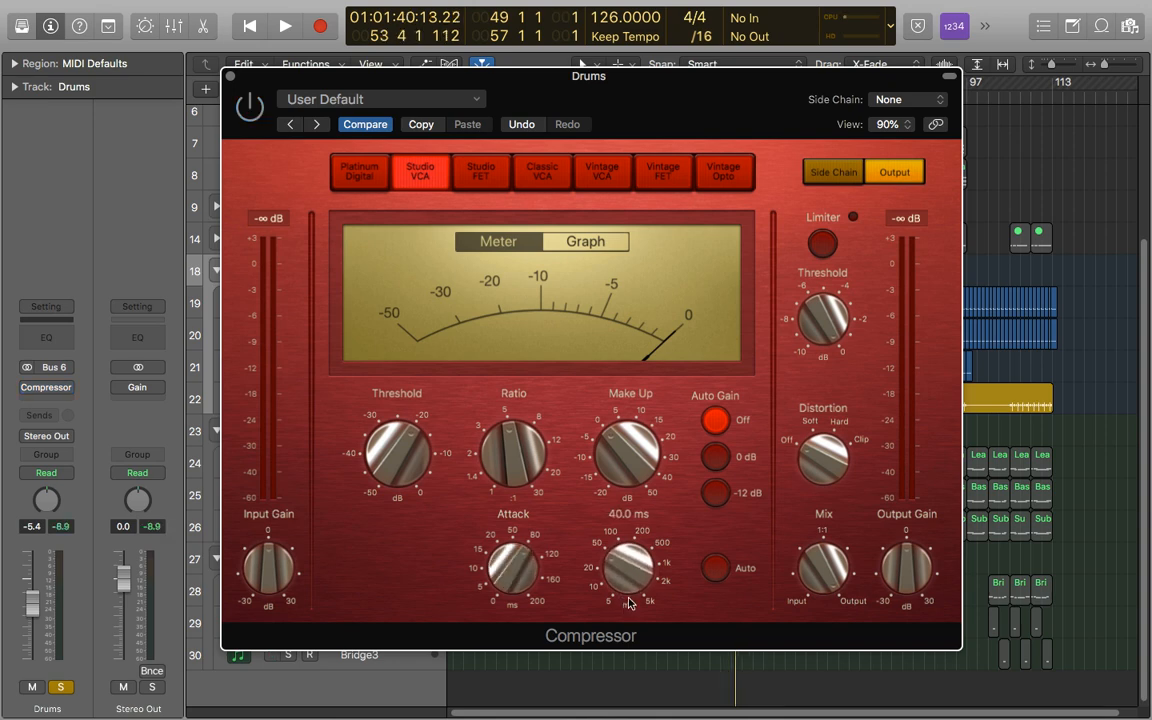
- Play the drums, enable the compressor and set its main threshold to -25.5 dB
key(space)
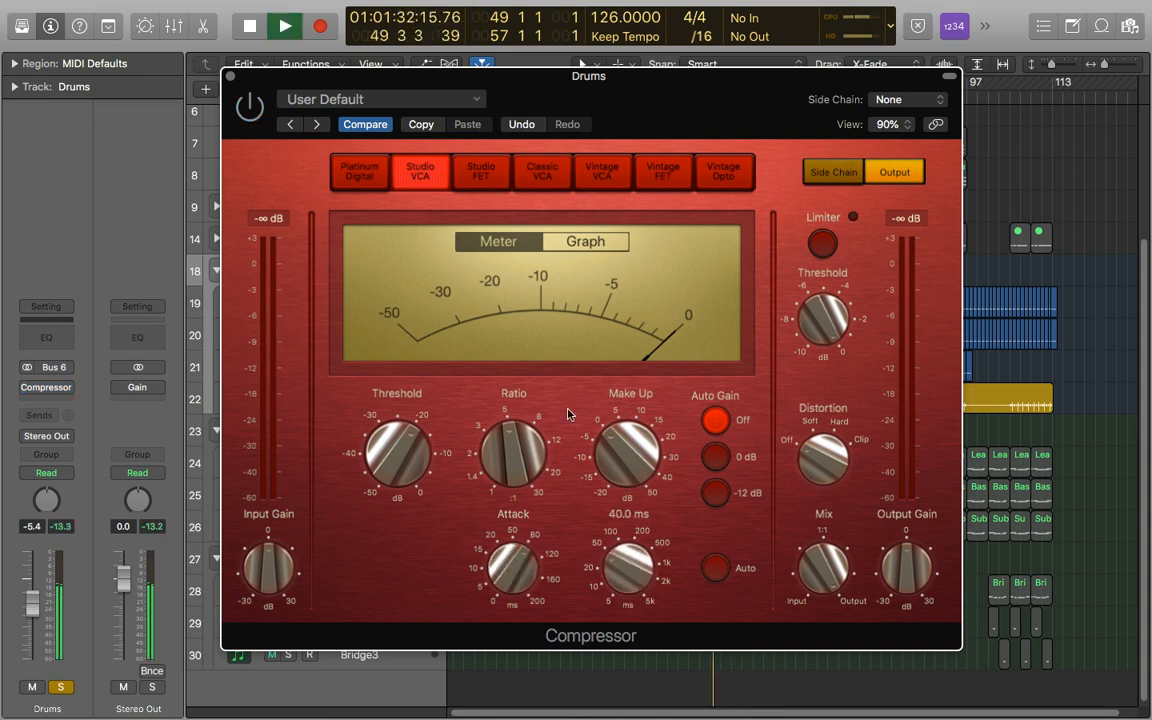
click(252, 107)
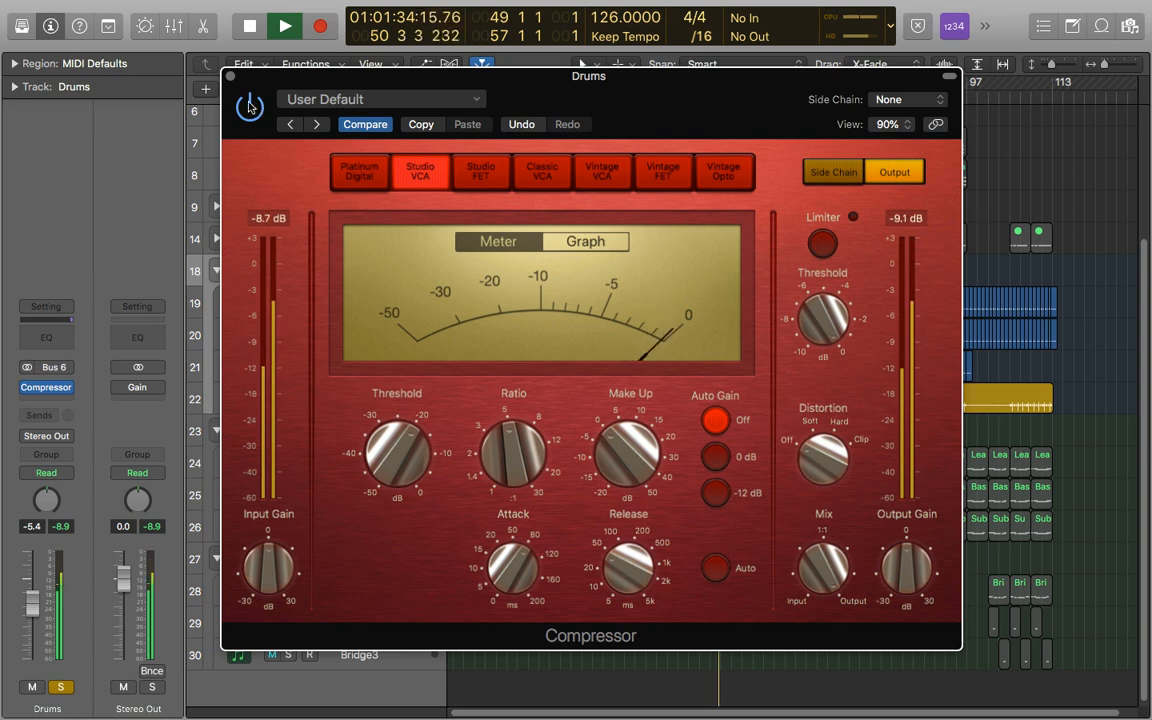
drag(361, 448, 393, 482)
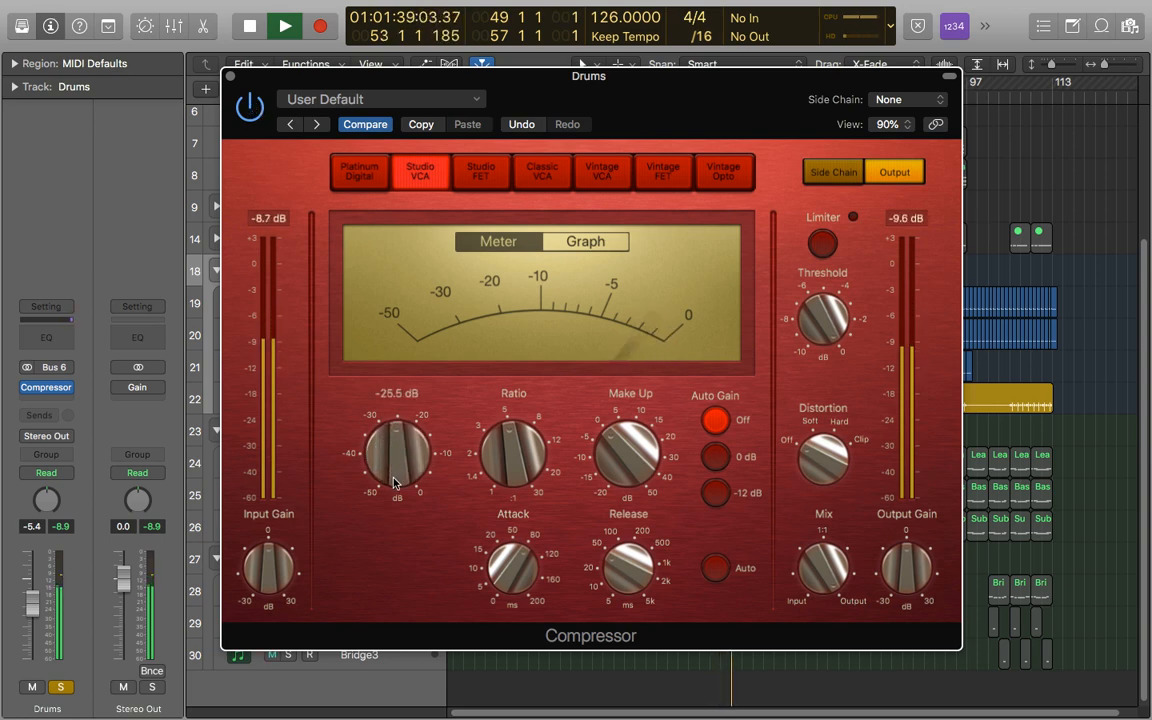
- Toggle the compressor's bypass during playback to compare the drums at the new threshold, and stop playback
click(257, 115)
click(257, 115)
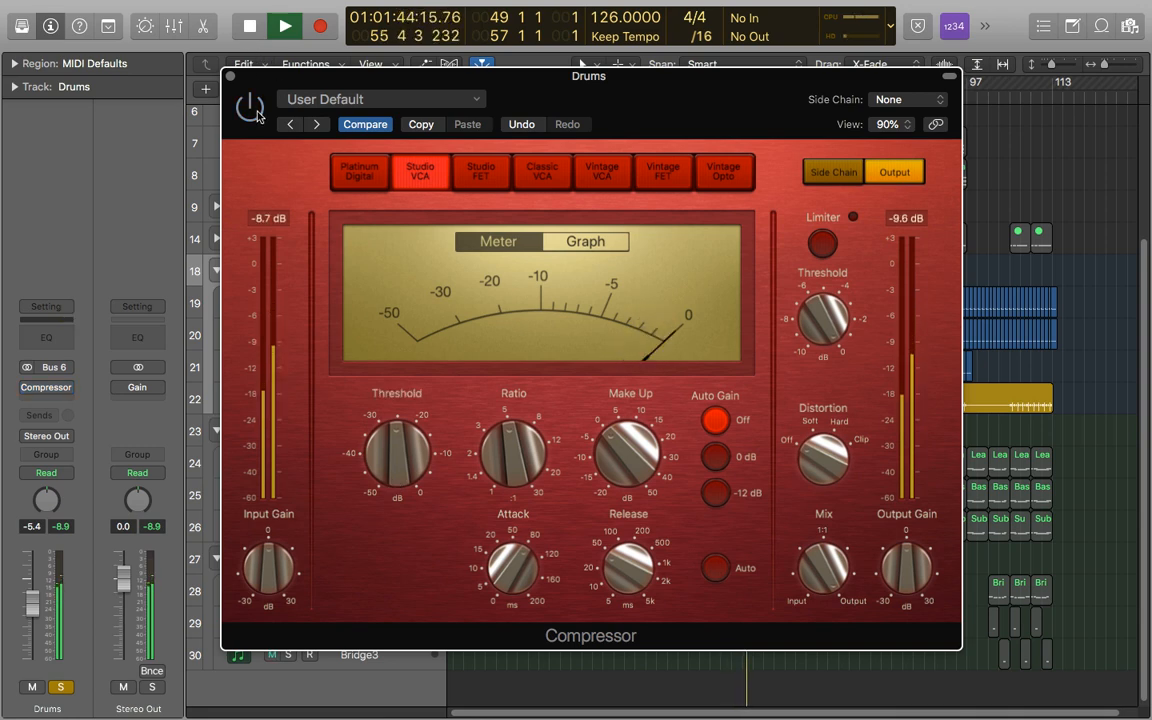
click(257, 115)
key(space)
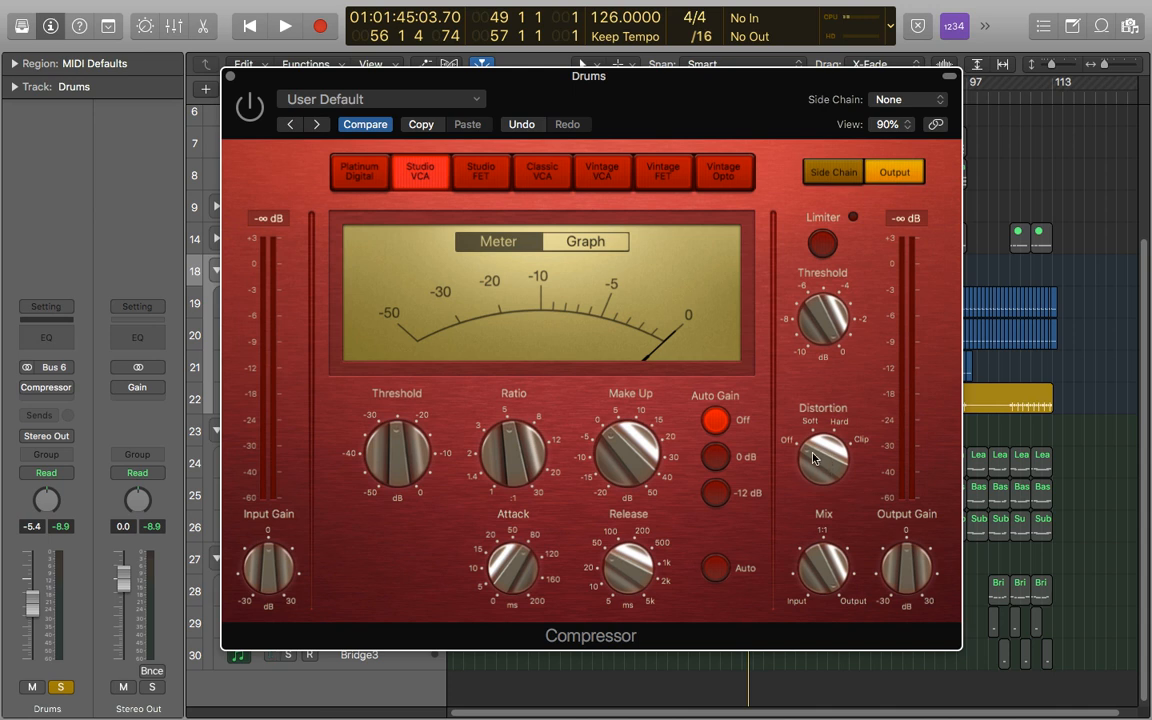
- Enable the compressor with Distortion set to Soft and audition the drums
key(space)
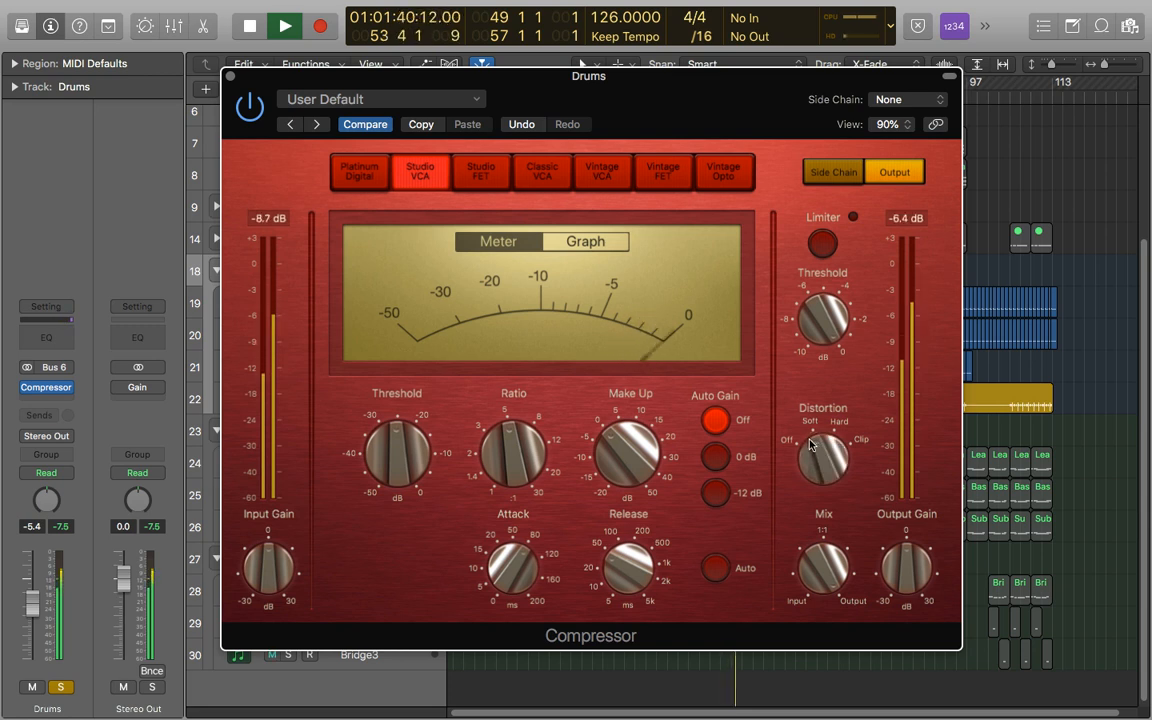
key(space)
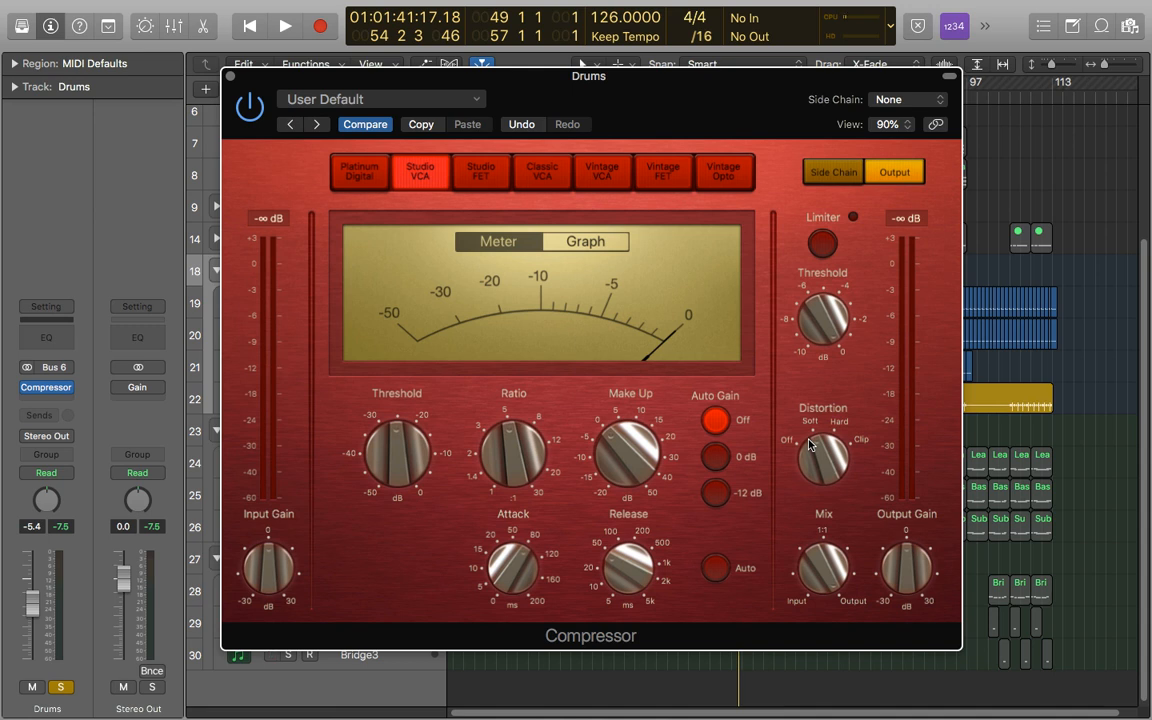
- Set Auto Gain to -12 dB and raise the ratio and release on the Drums compressor
mouse_move(515, 565)
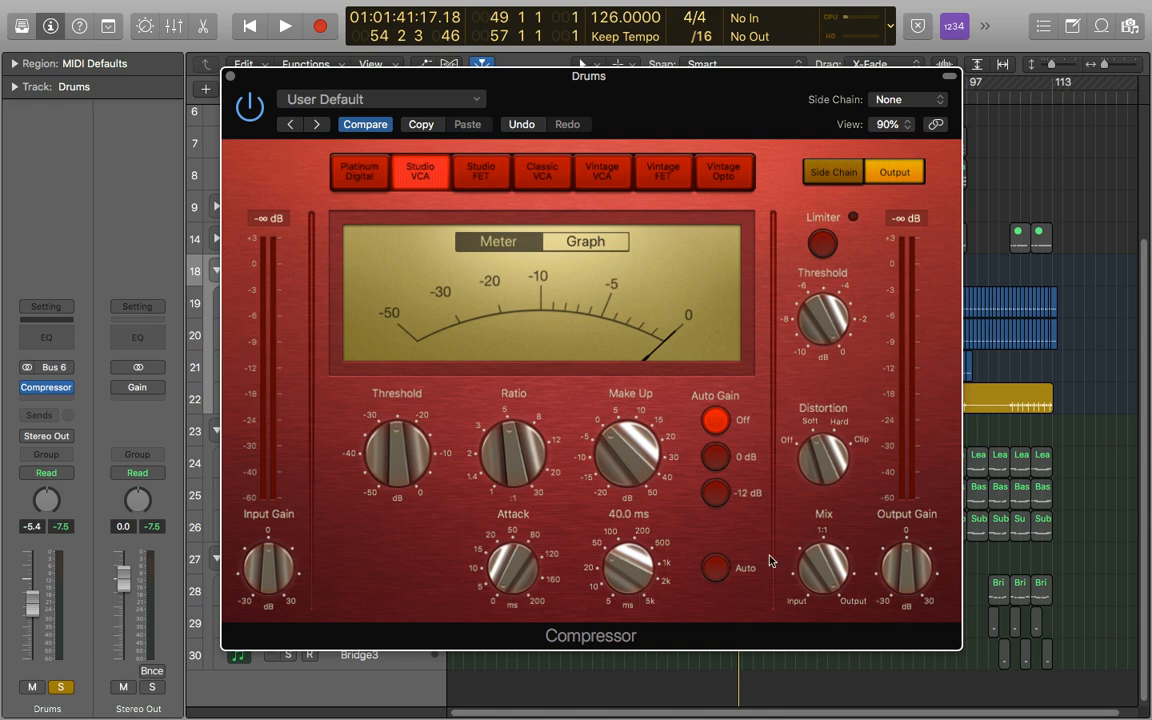
click(715, 493)
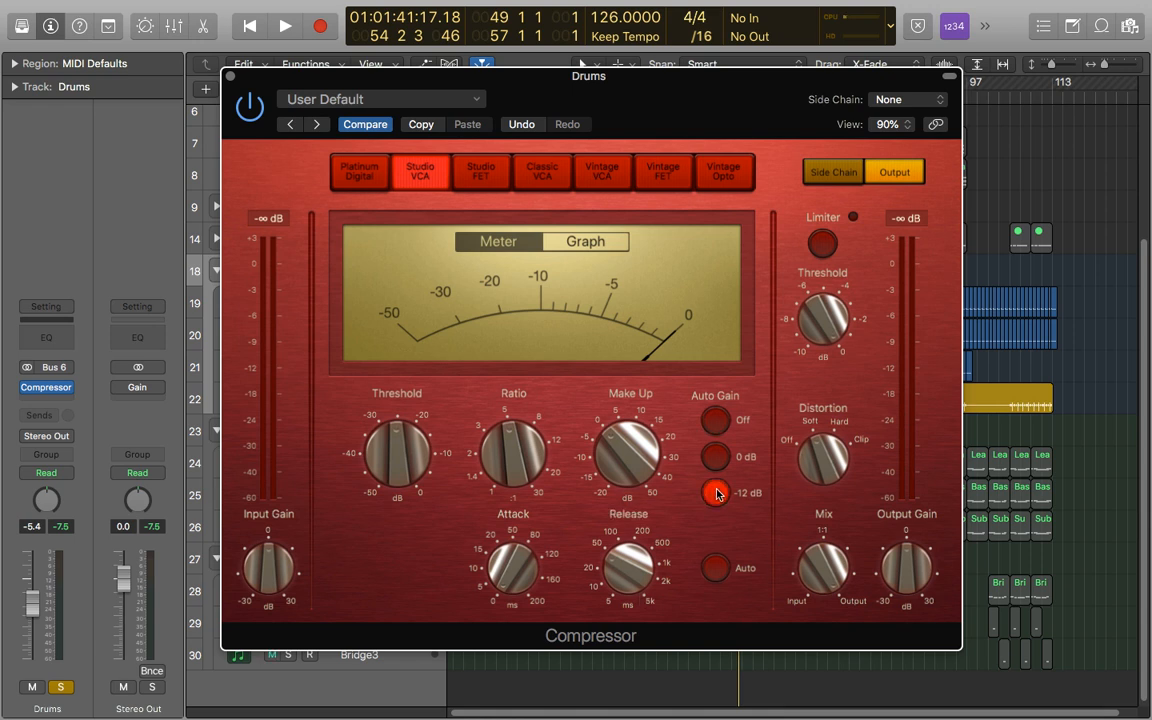
drag(514, 462, 518, 408)
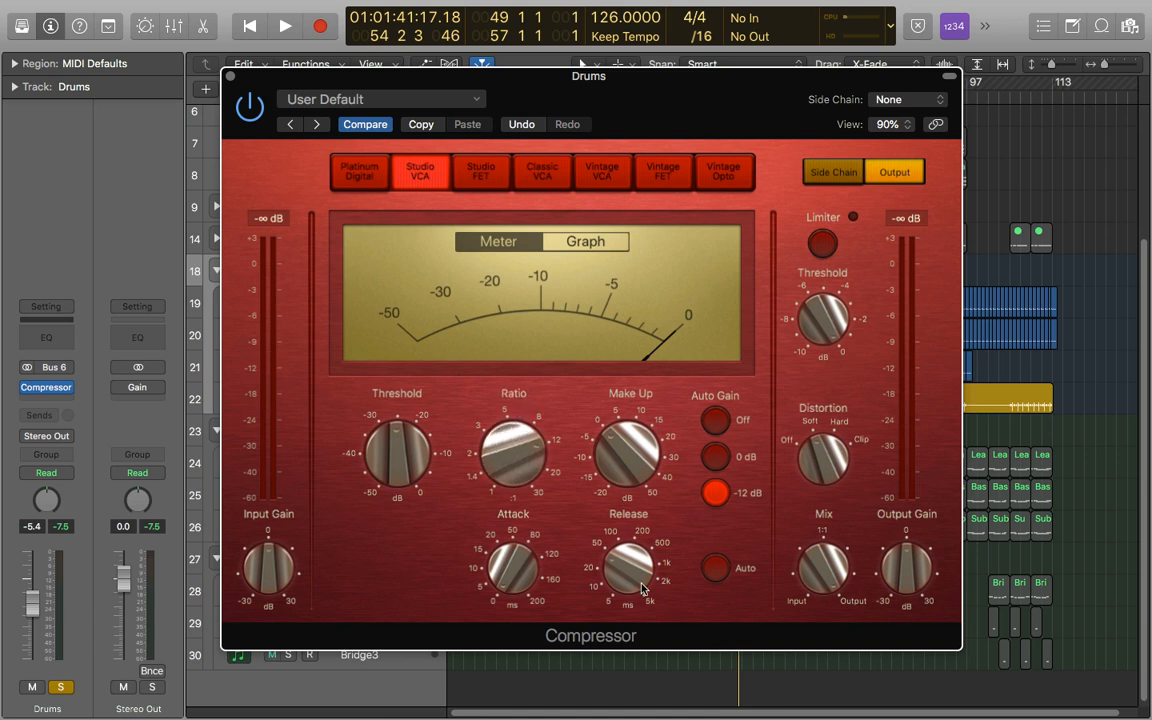
drag(630, 577, 630, 538)
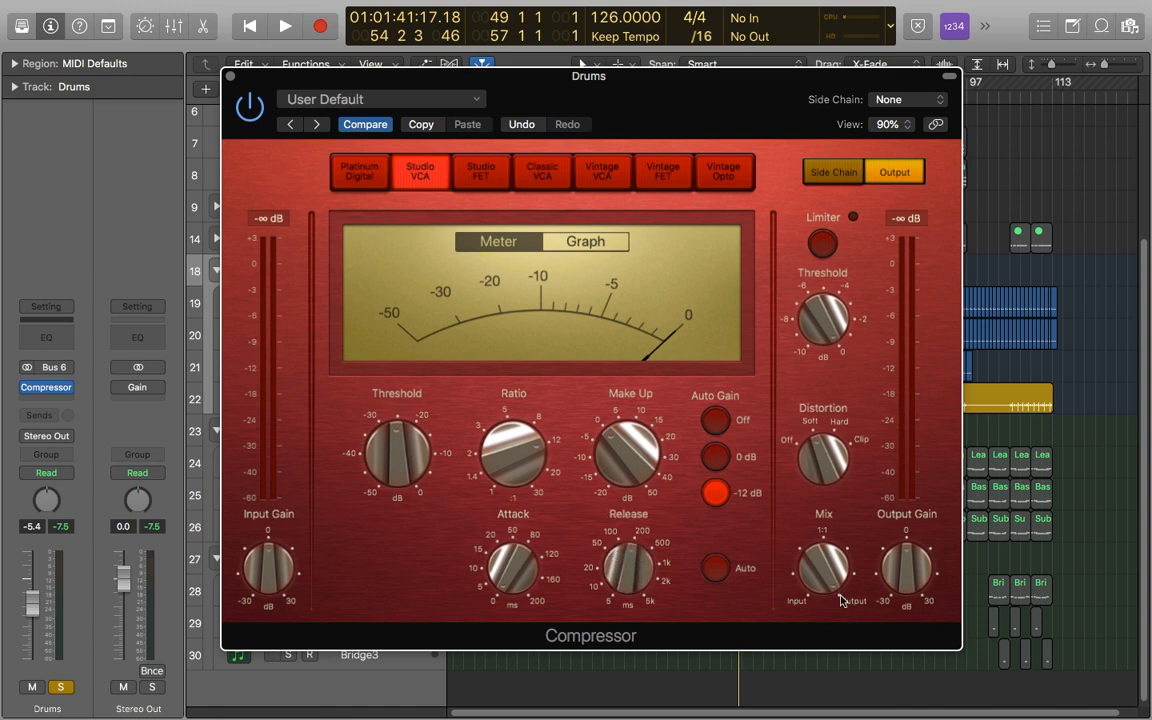
- Lower the compressor's Mix to 2.5 % and its main threshold to -38 dB
drag(848, 599, 815, 711)
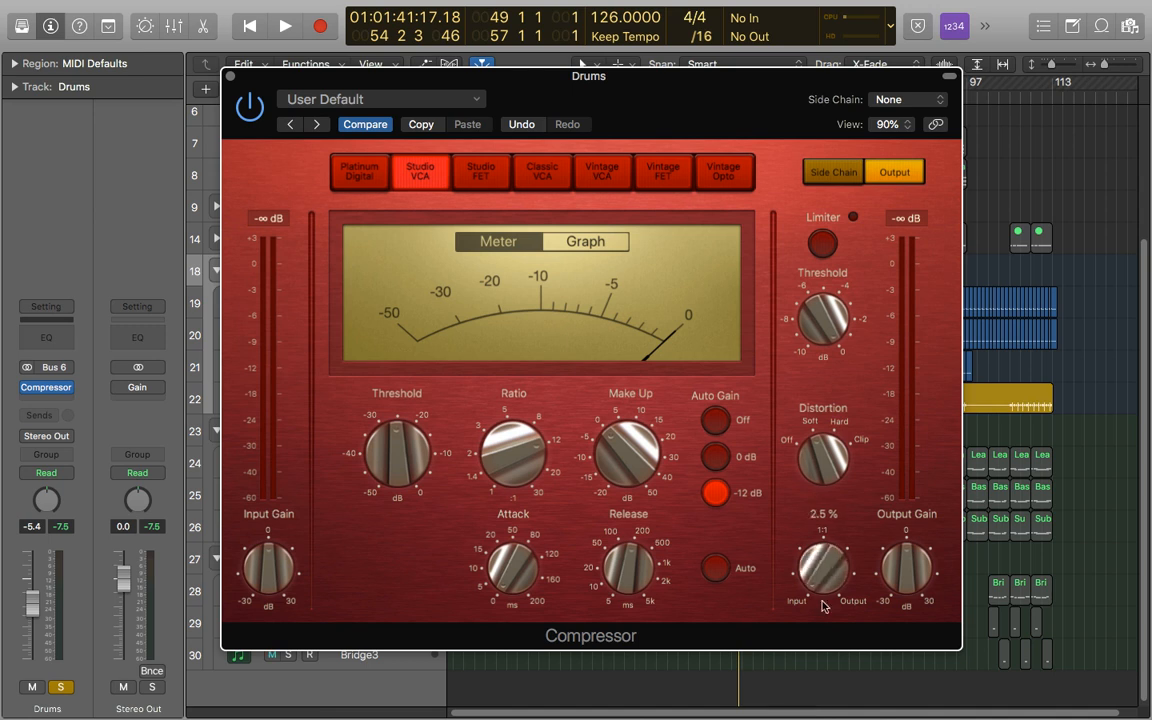
click(408, 463)
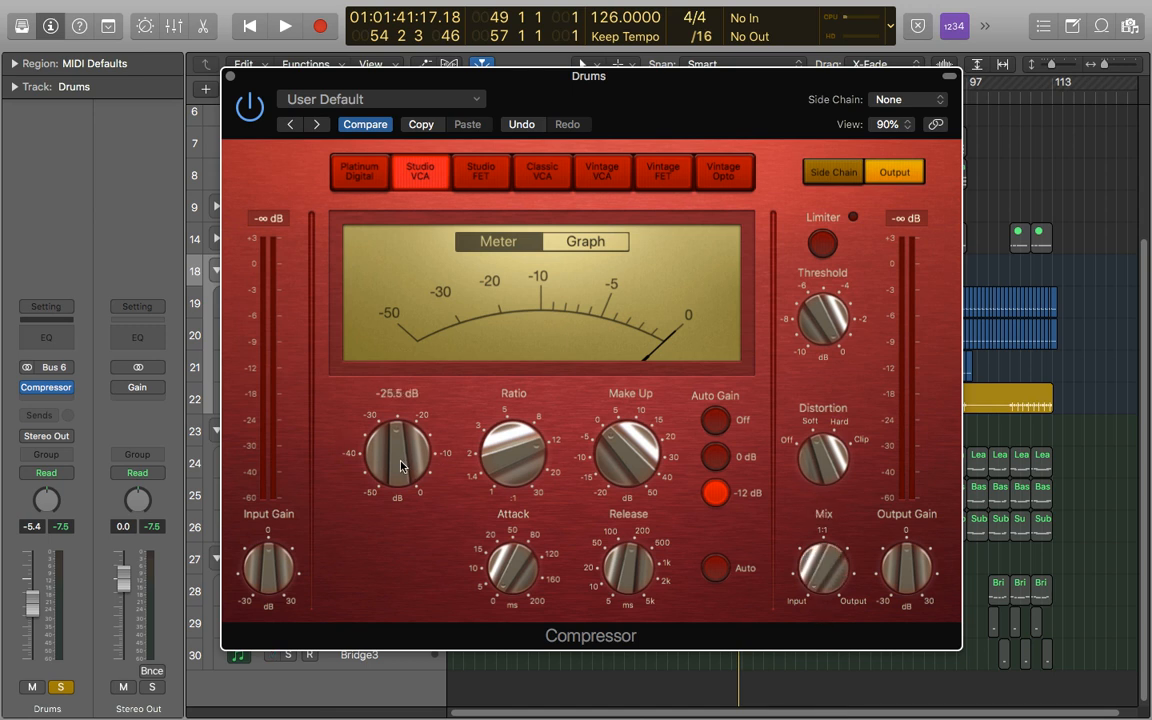
drag(406, 467, 406, 517)
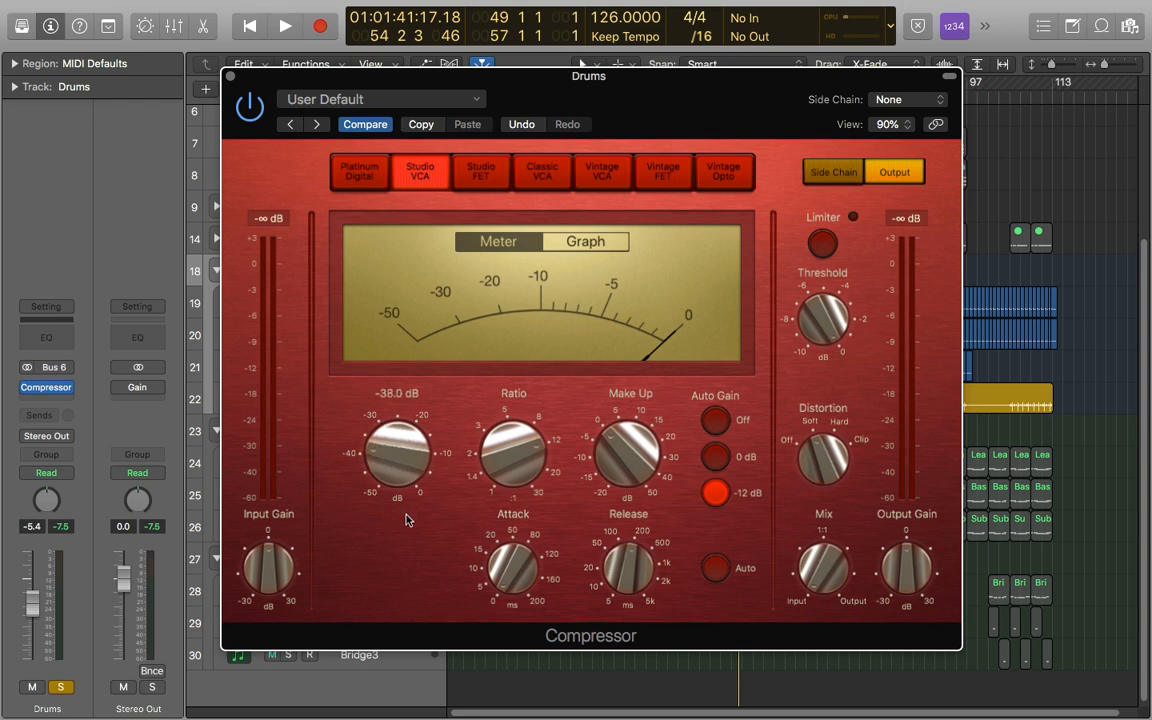
- Play the drums while blending in the compressed signal, raising the Mix to 34 % and 47 % and easing it back down
key(space)
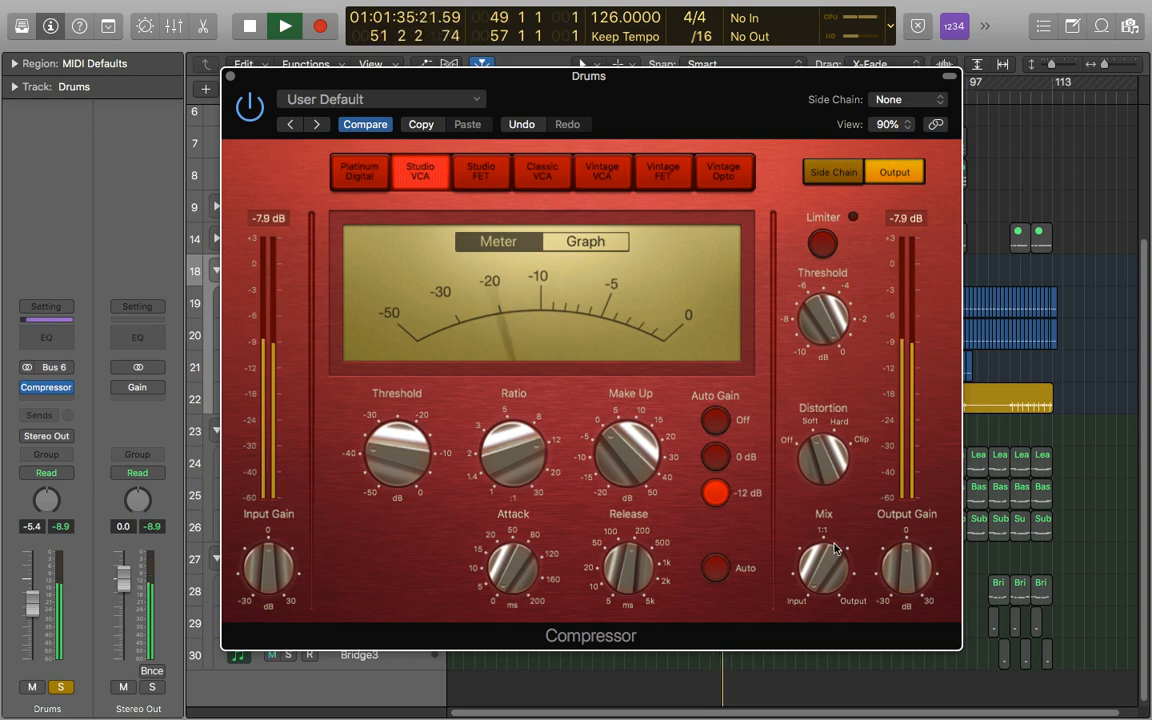
mouse_move(826, 572)
drag(826, 569, 813, 515)
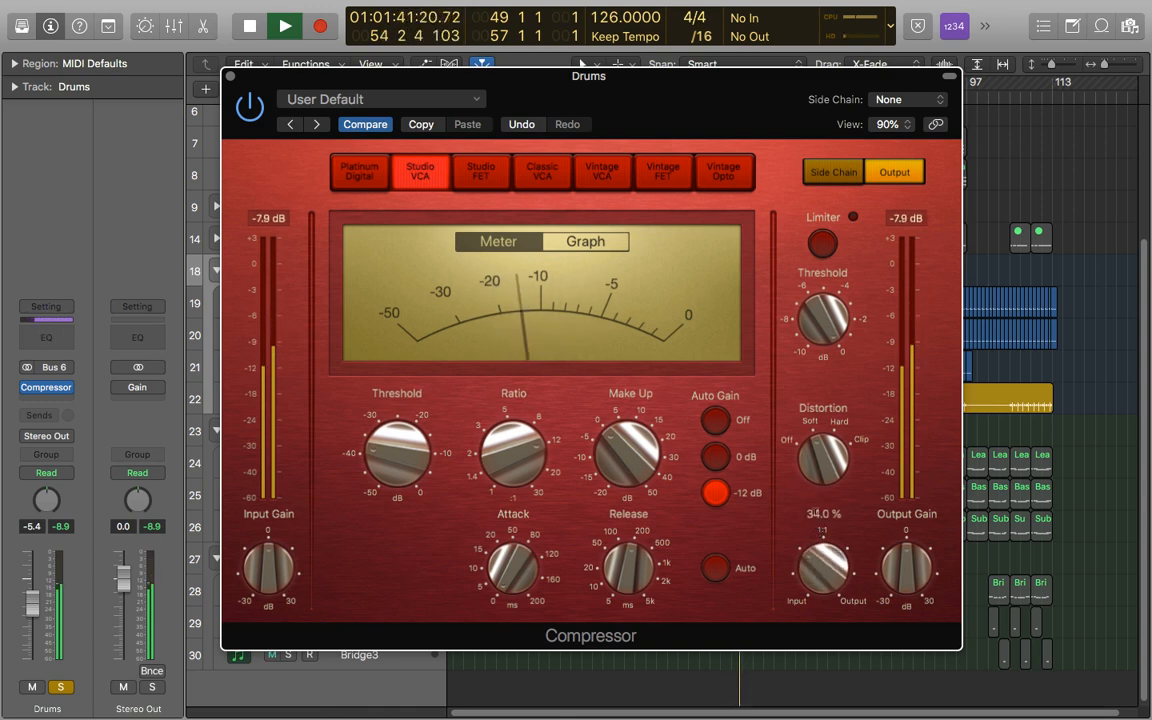
drag(824, 559, 822, 540)
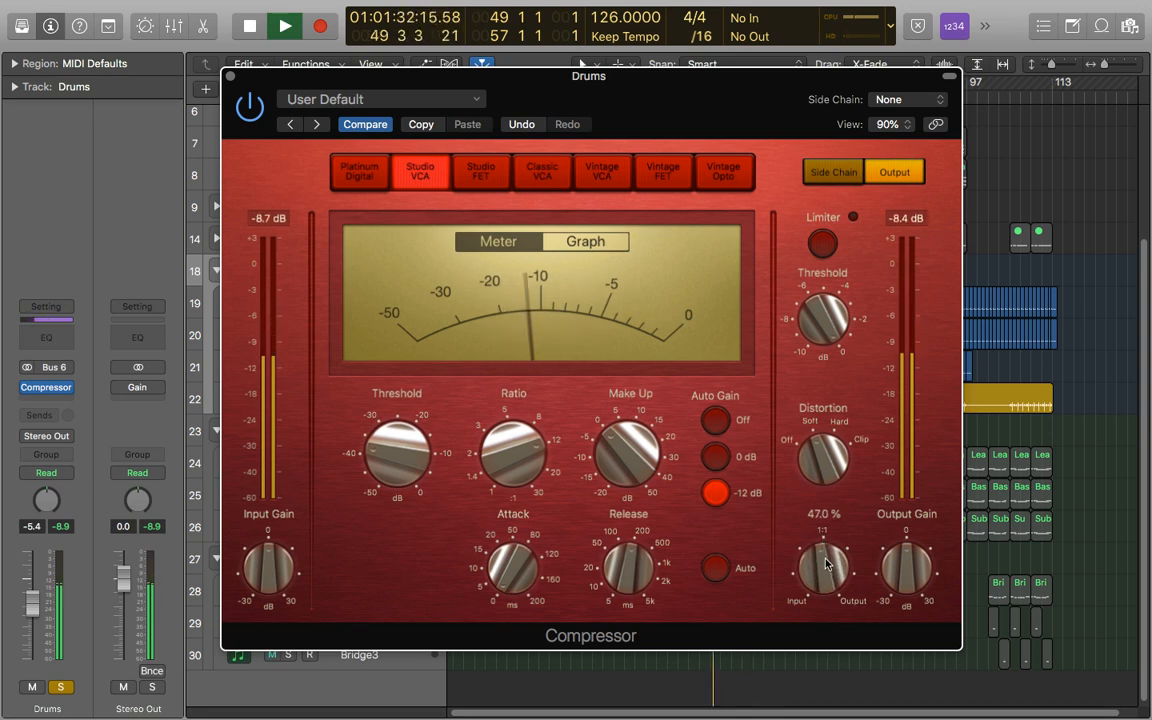
drag(828, 570, 828, 591)
- Compare the drums with the parallel compression bypassed and enabled, and set the Mix to 30 %
click(250, 107)
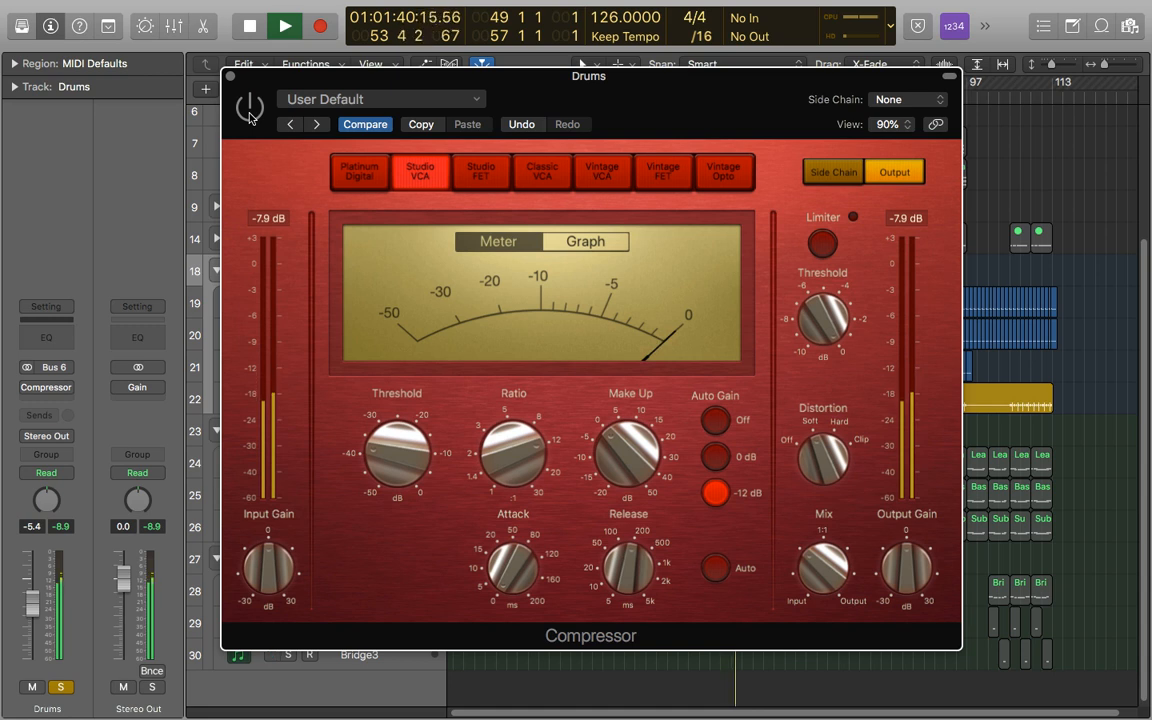
click(250, 108)
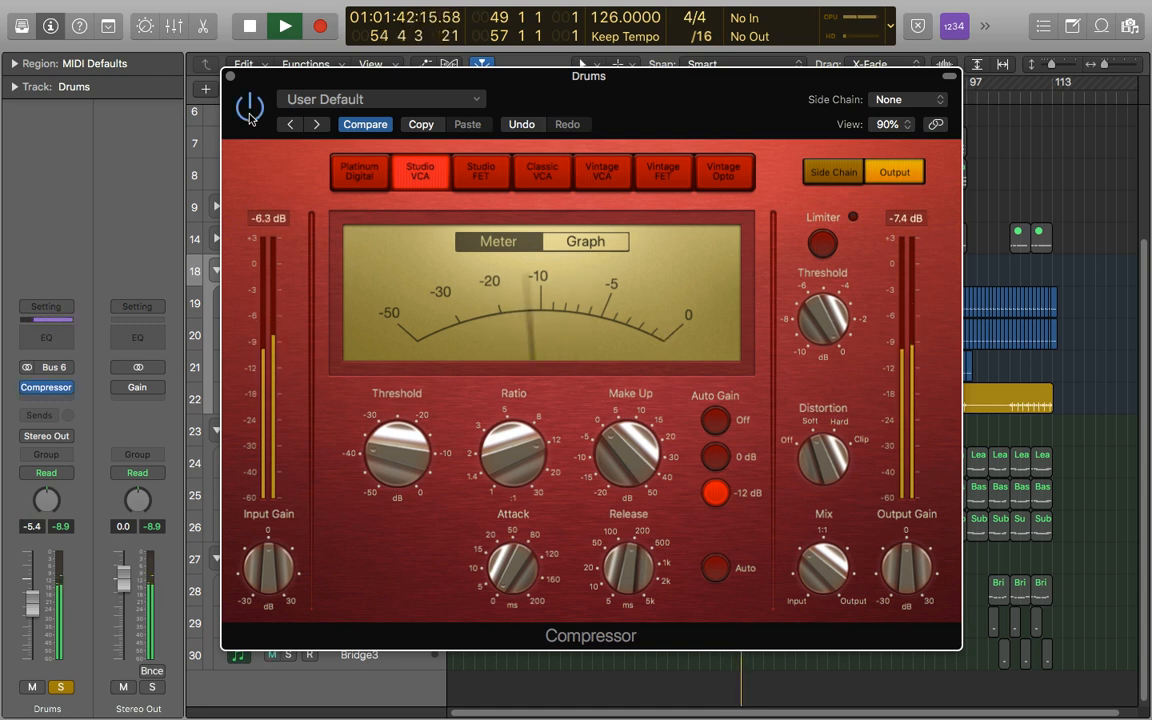
click(250, 107)
click(250, 107)
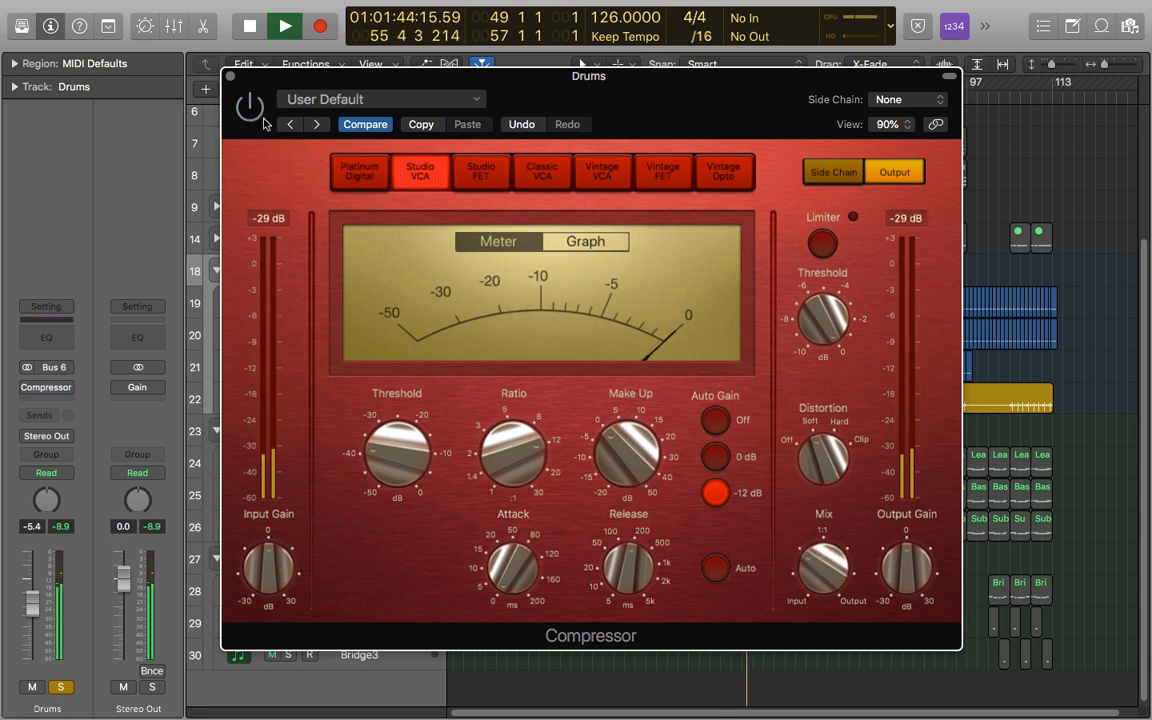
drag(828, 577, 828, 580)
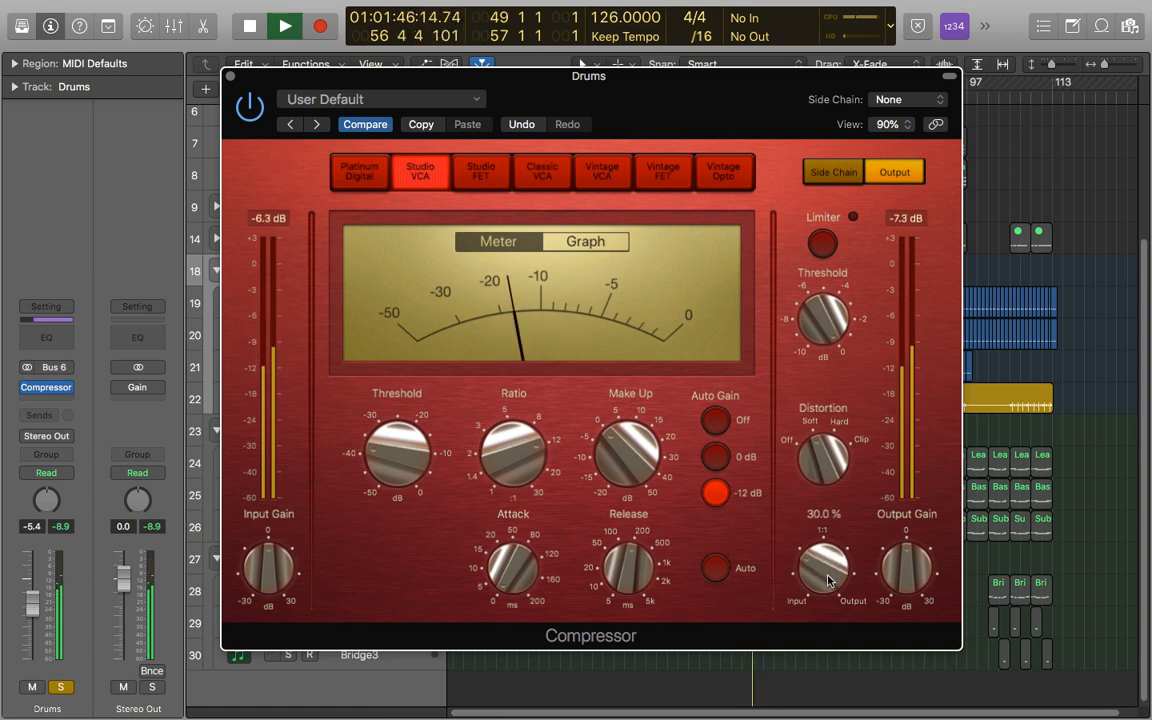
key(space)
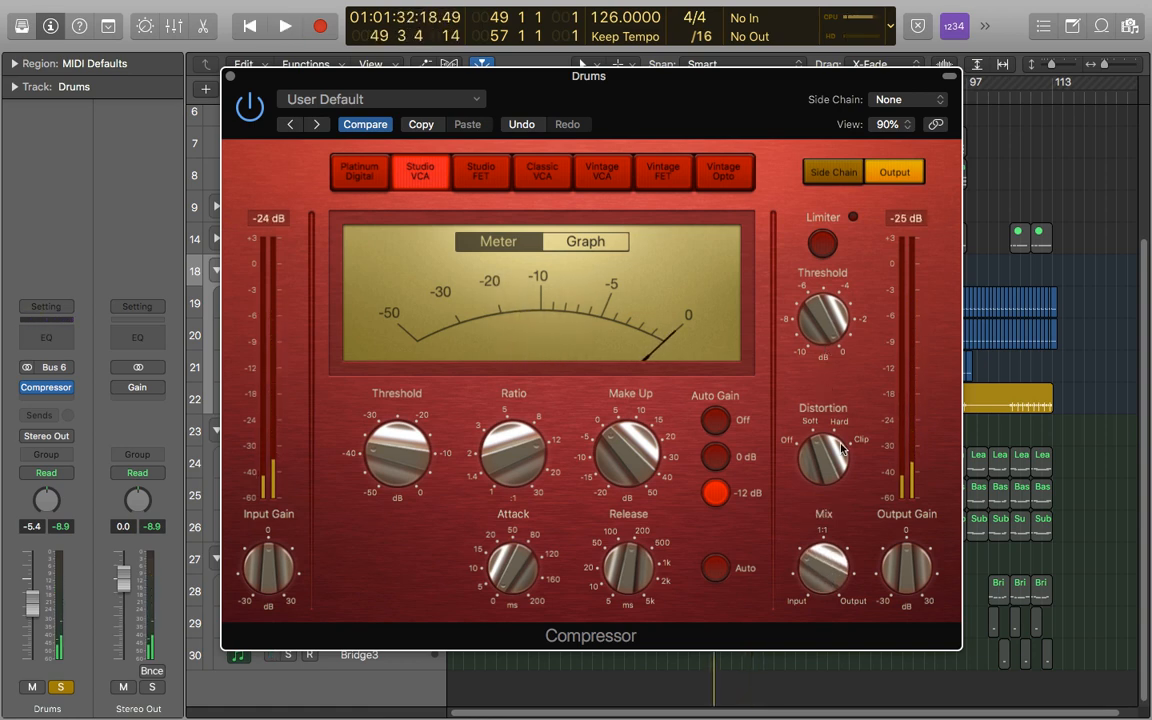
- Turn the Drums compressor's Mix up toward Output and audition the result
drag(828, 592, 797, 430)
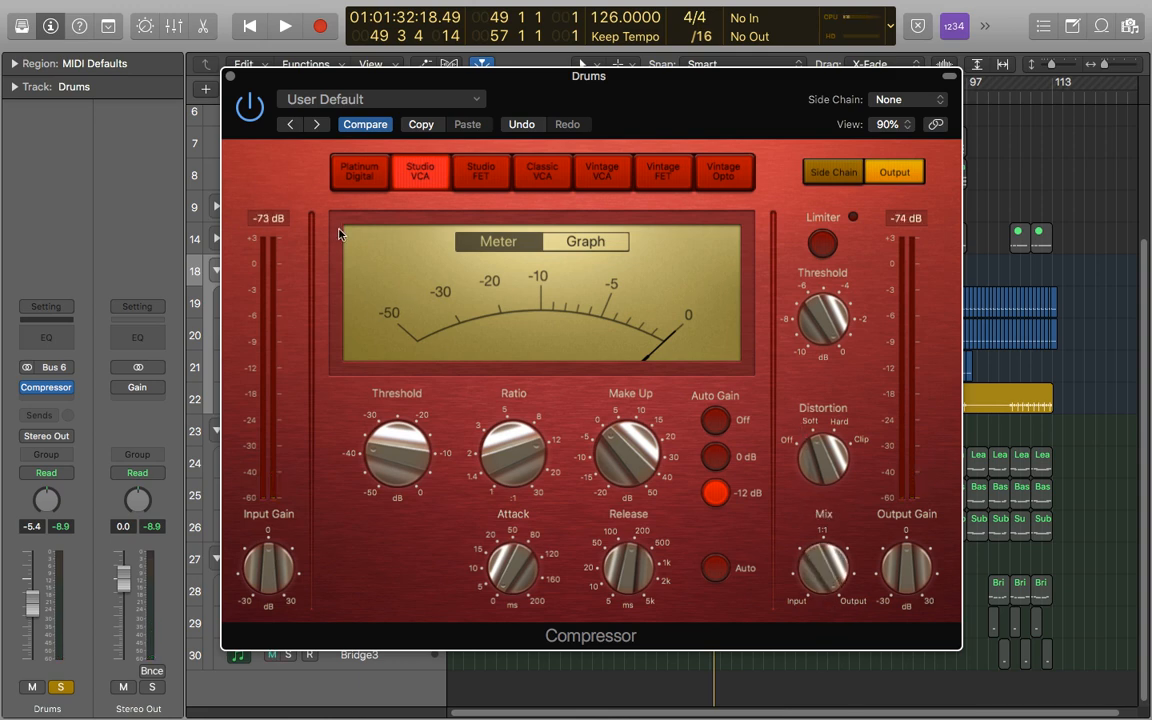
key(space)
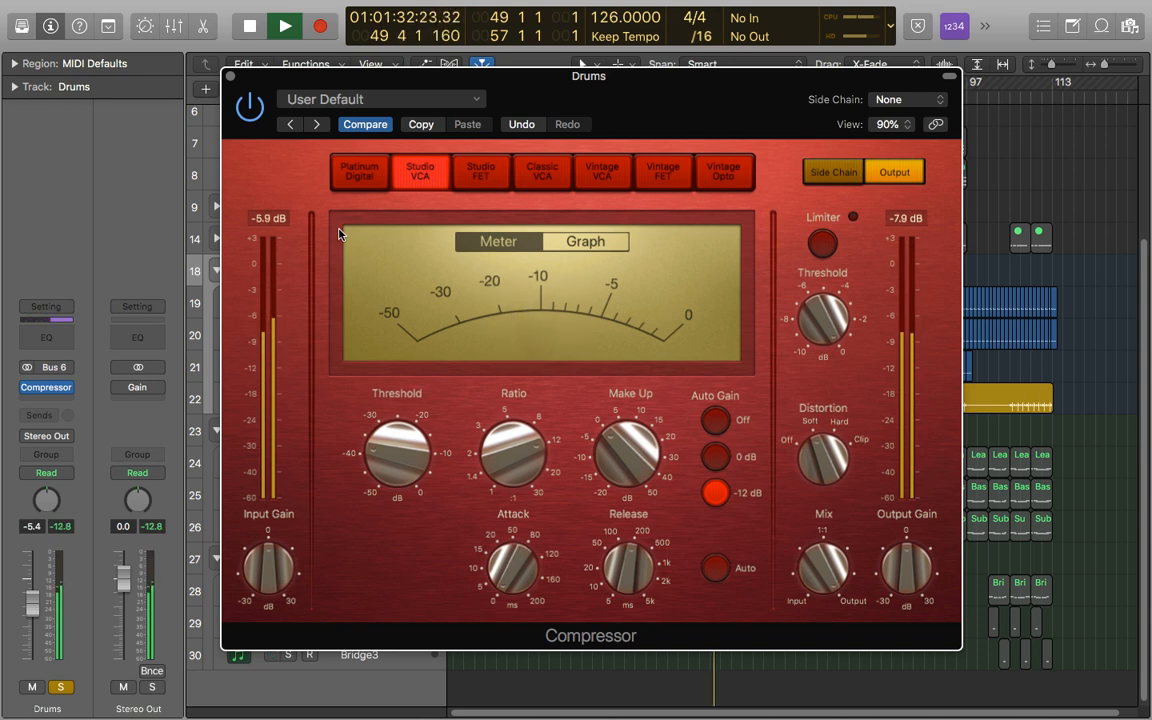
key(space)
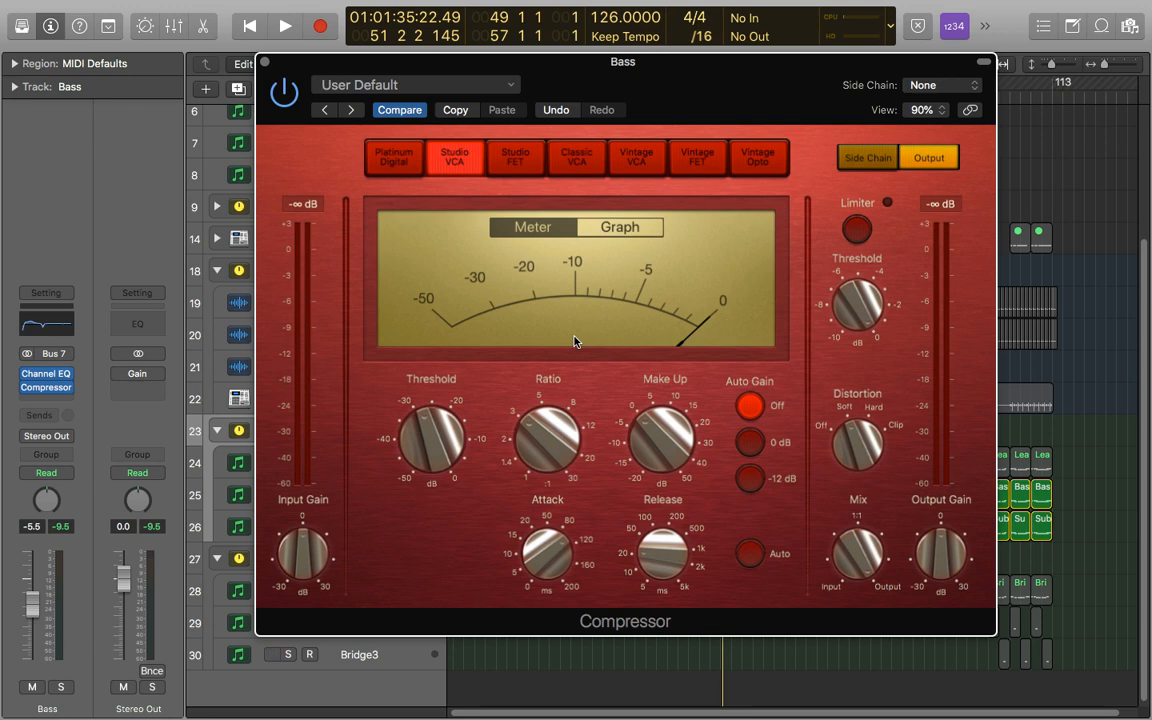
- Play the bass with its compressor bypassed, and re-enable the compressor during playback to compare the sound
click(284, 92)
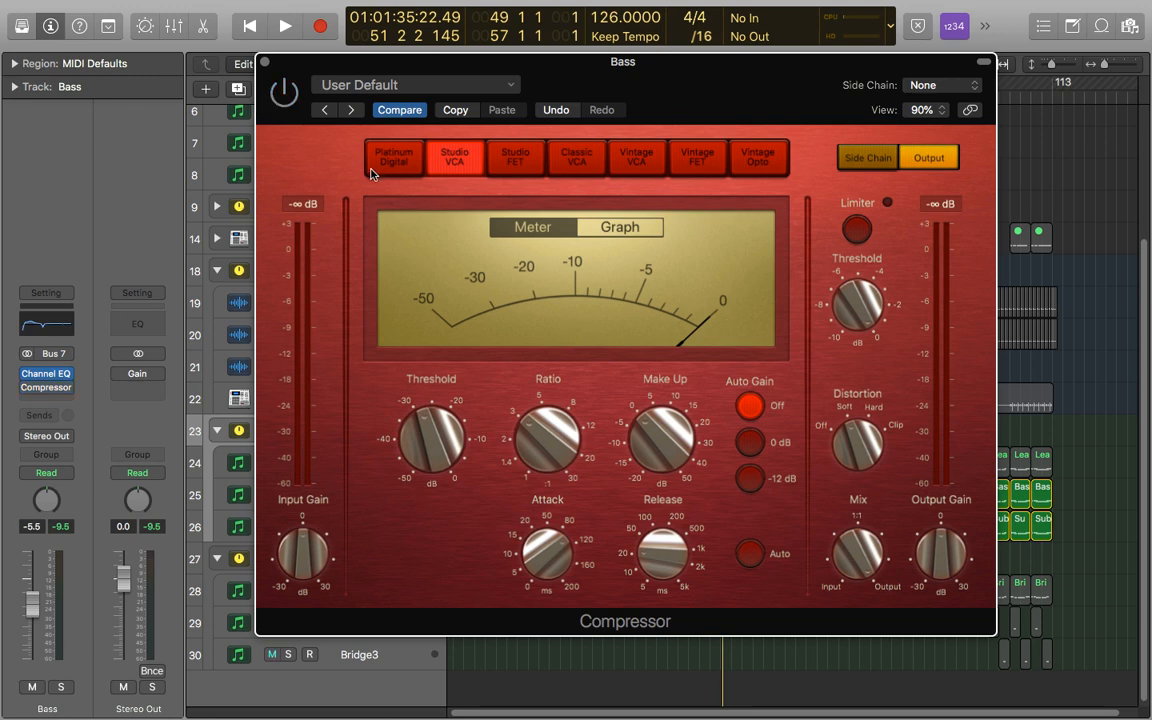
key(space)
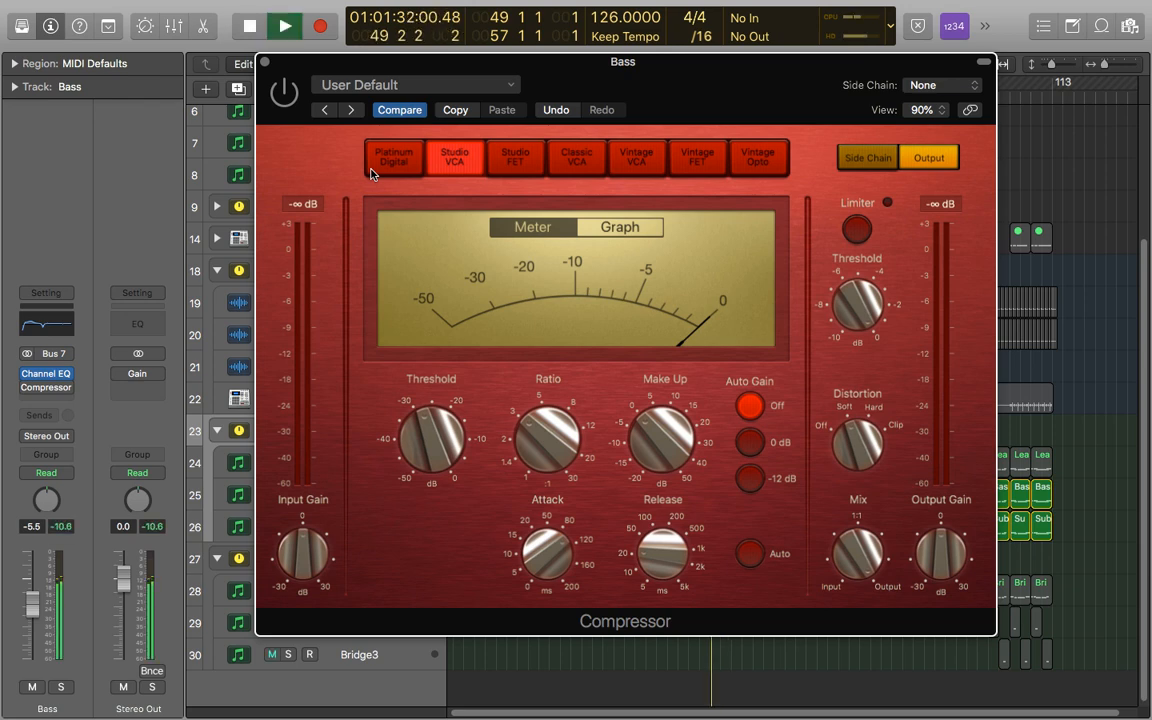
click(284, 92)
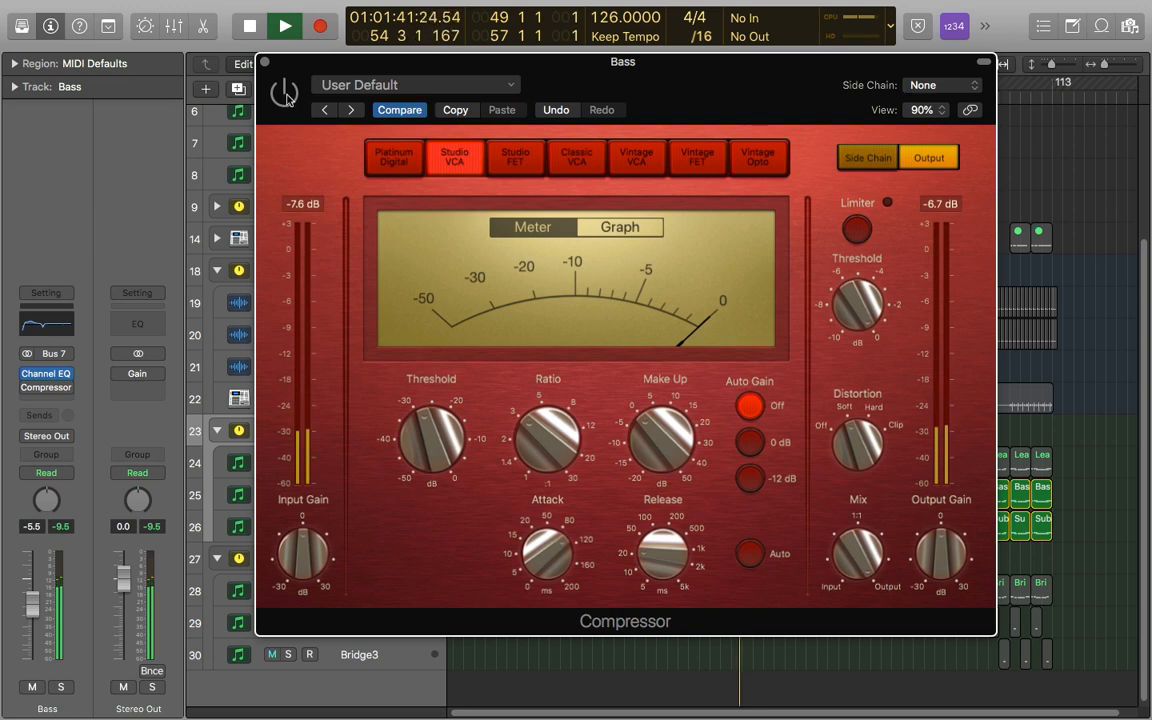
mouse_move(520, 528)
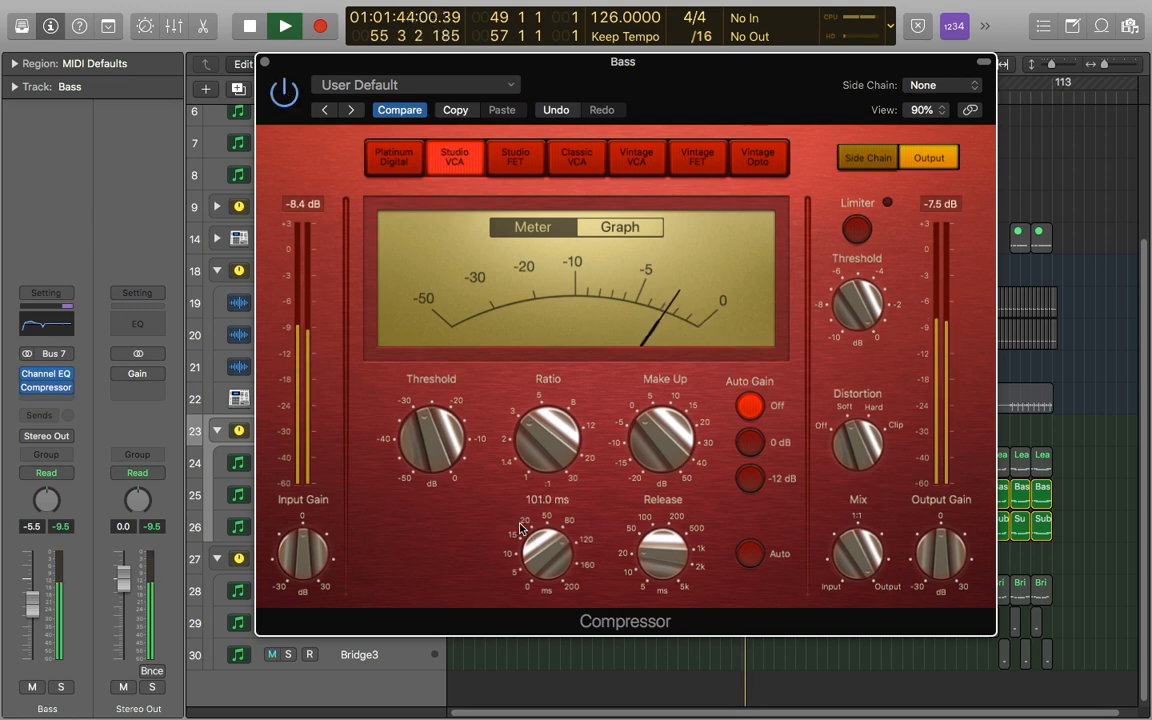
key(space)
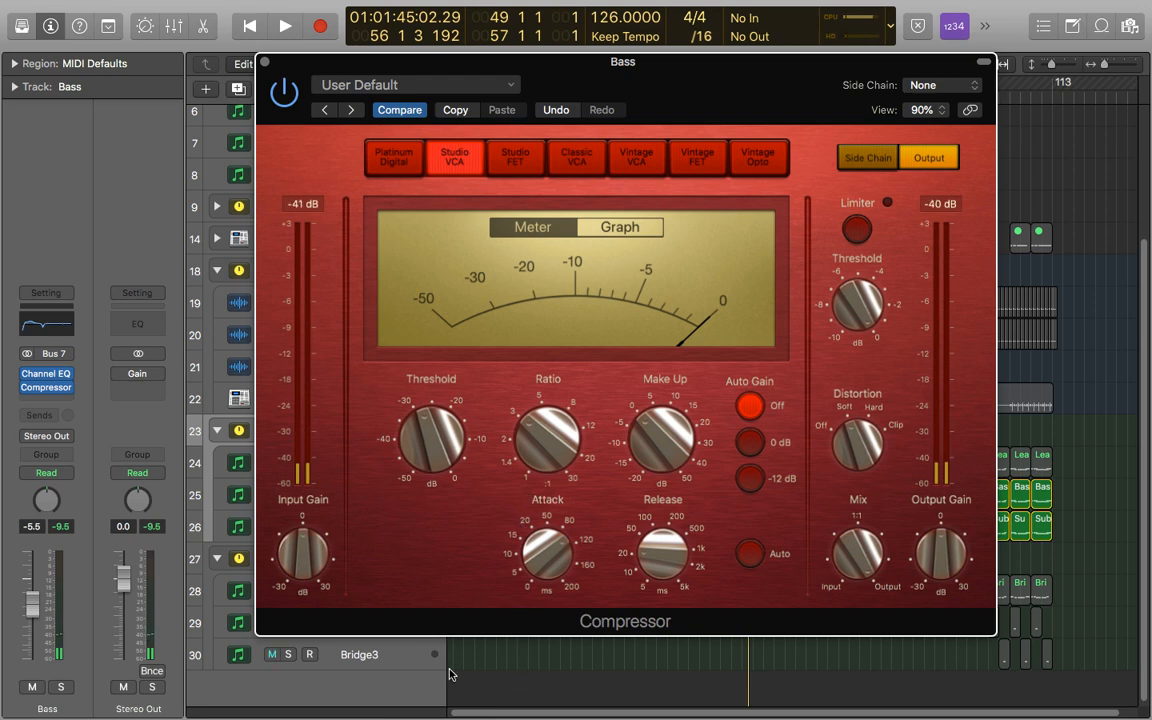
- Shorten the Bass compressor's Attack, set its Release to 140 ms, and play the bass to hear the result
mouse_move(553, 440)
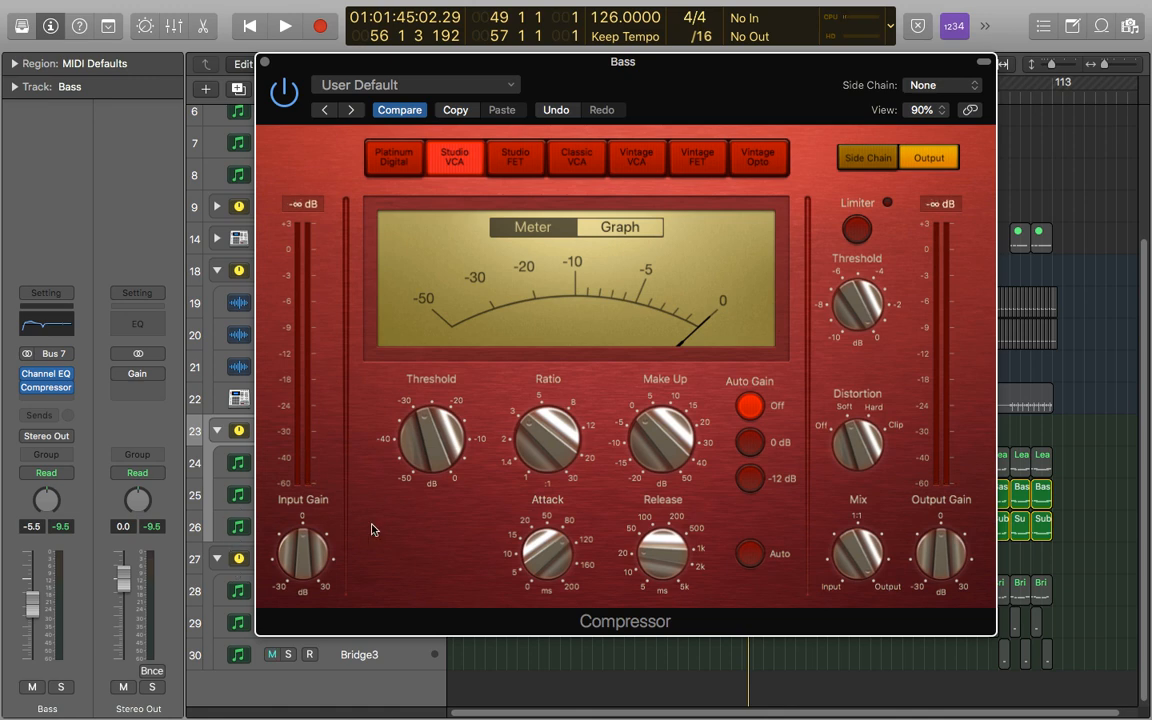
mouse_move(555, 563)
mouse_move(659, 559)
mouse_move(556, 562)
mouse_down()
mouse_move(548, 617)
mouse_move(552, 563)
mouse_up()
drag(663, 550, 668, 543)
key(space)
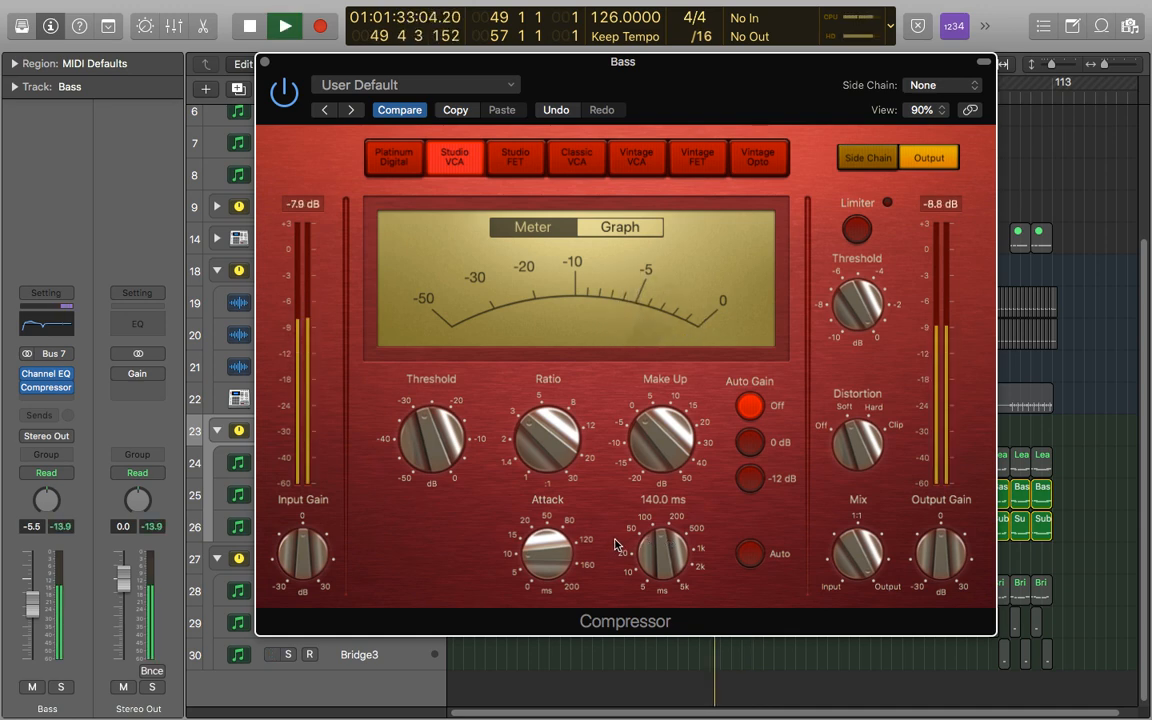
- Raise the Bass compressor's Attack to 95 ms and shorten its Release while auditioning the bass
drag(560, 556, 558, 487)
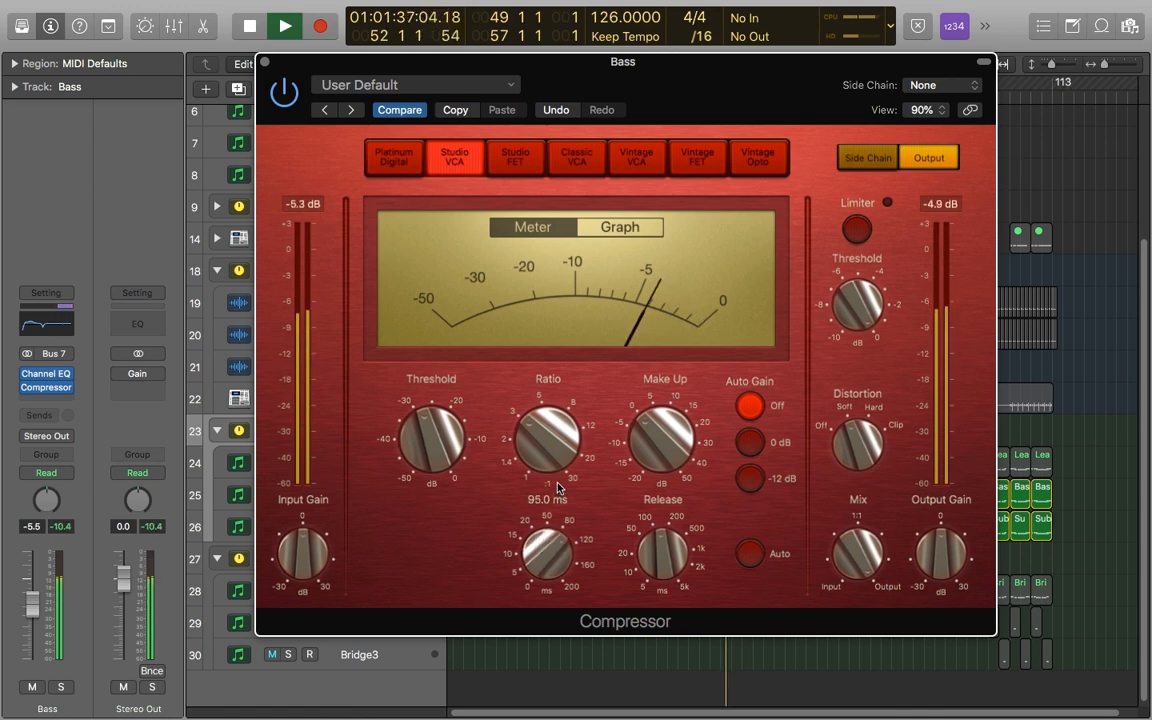
drag(660, 545, 662, 598)
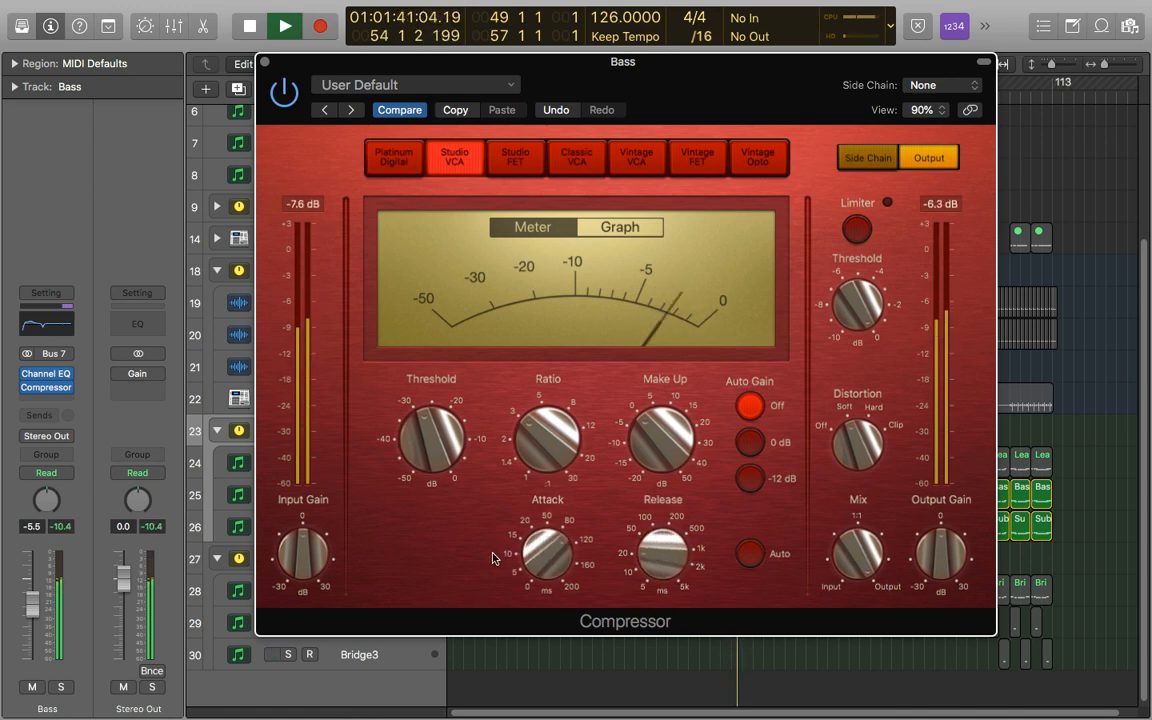
key(space)
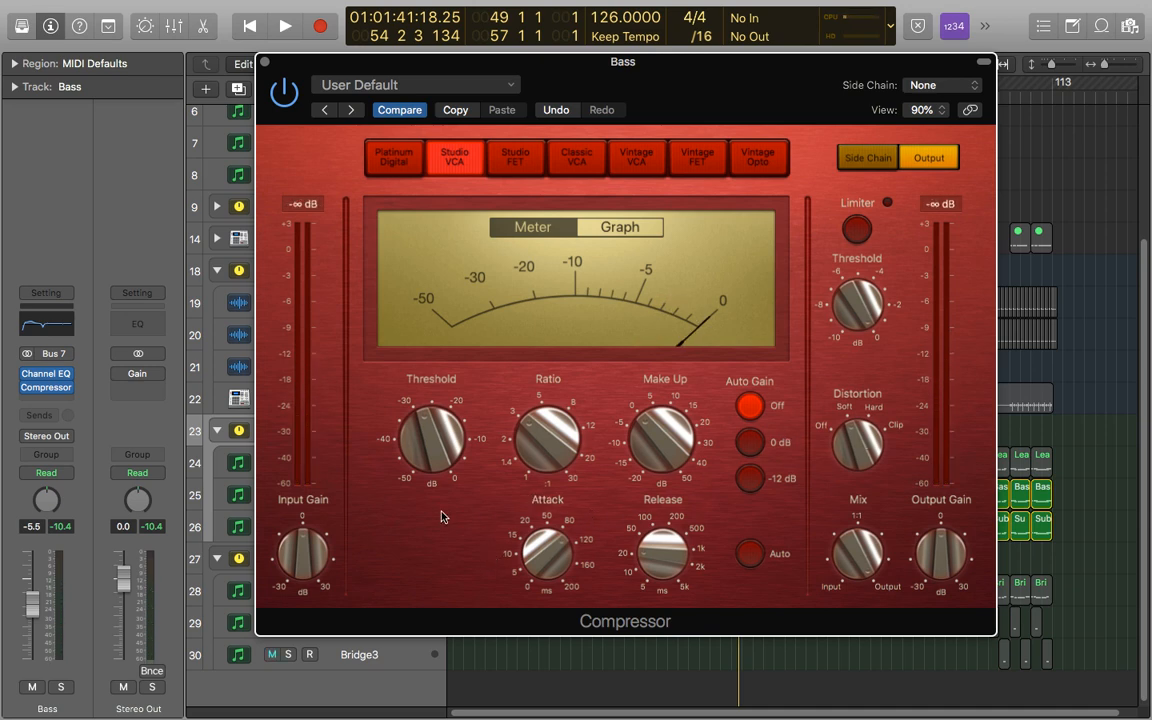
key(space)
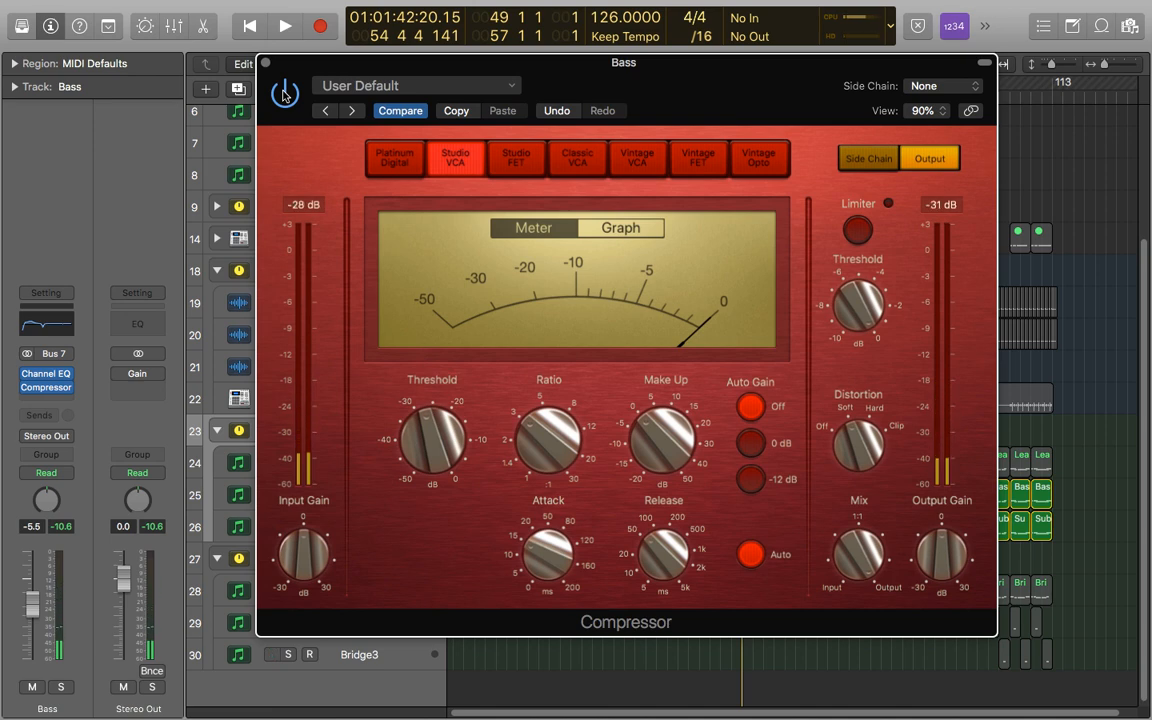